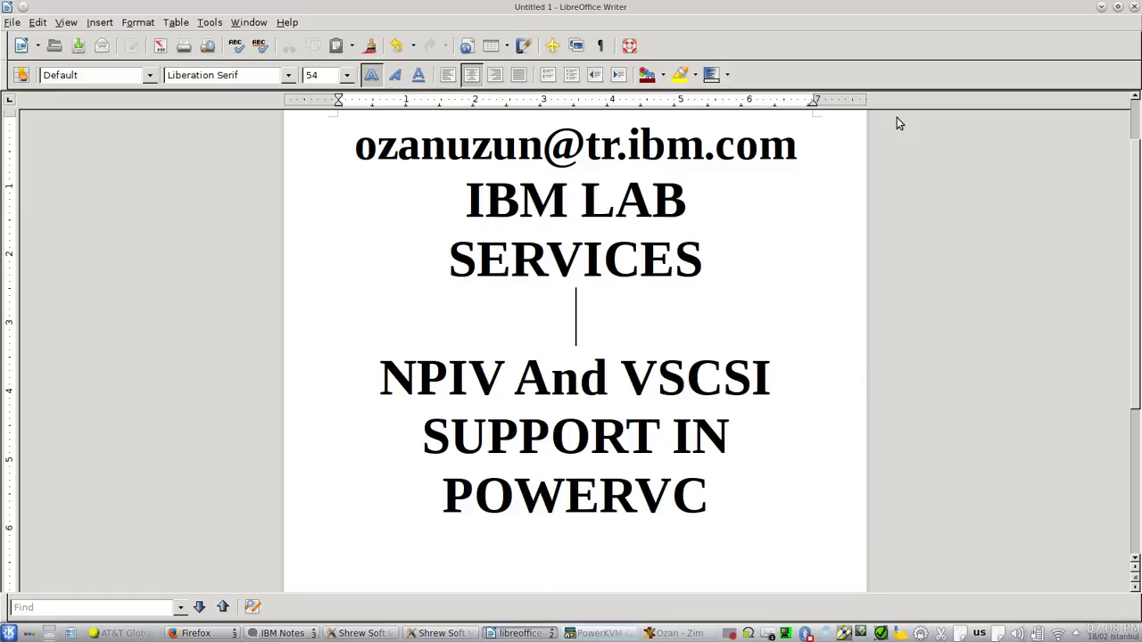
left_click(1100, 7)
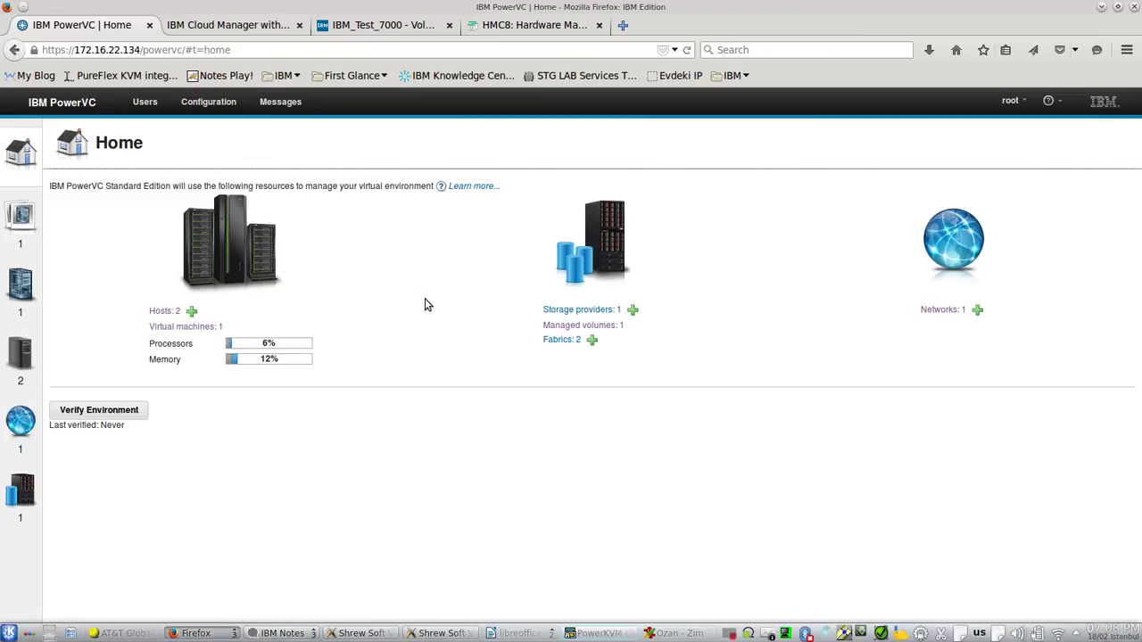
left_click(597, 309)
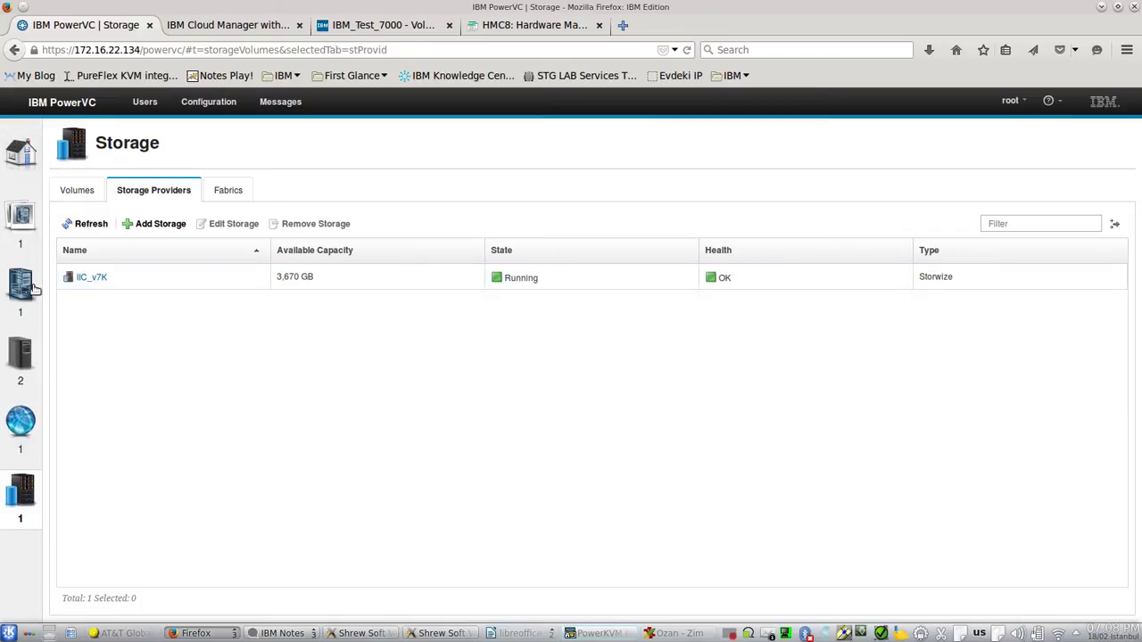
left_click(19, 156)
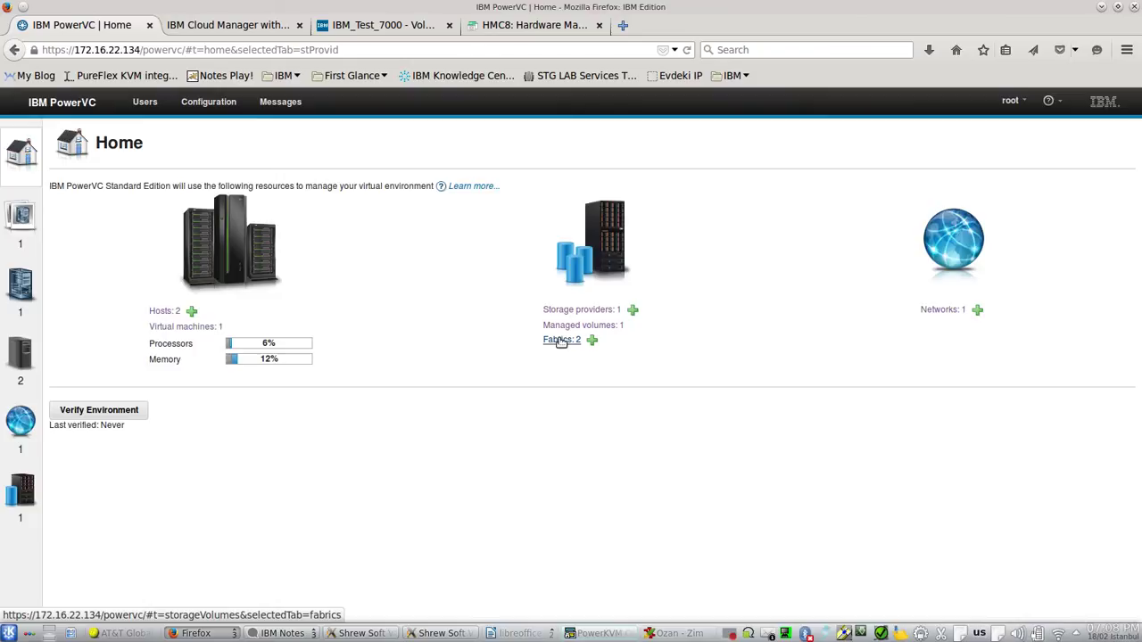
left_click(562, 340)
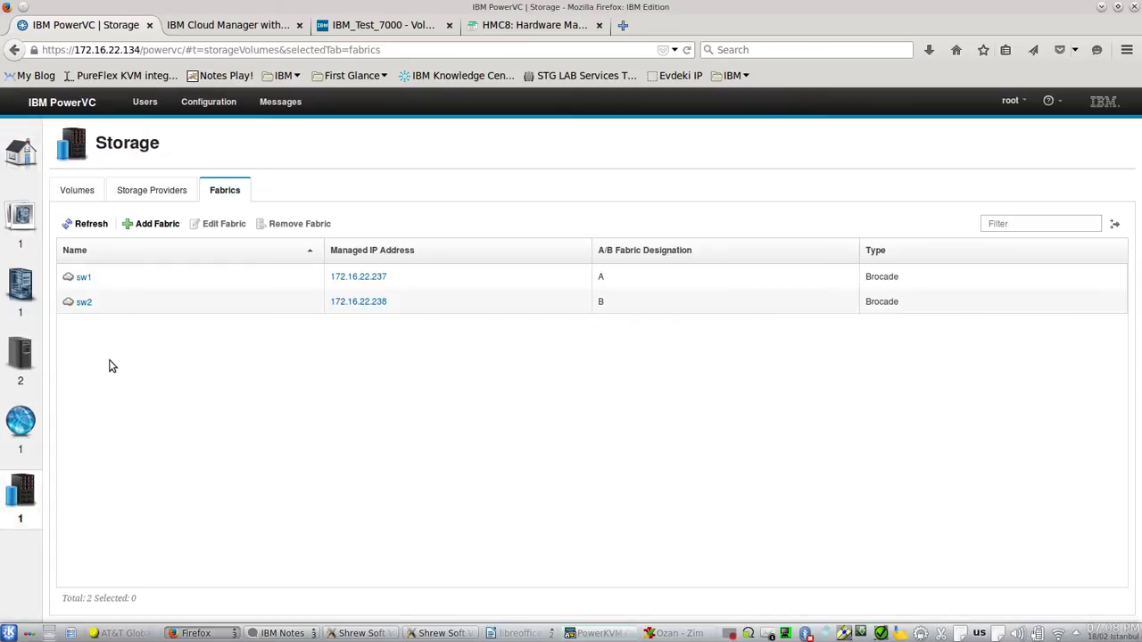
left_click(21, 162)
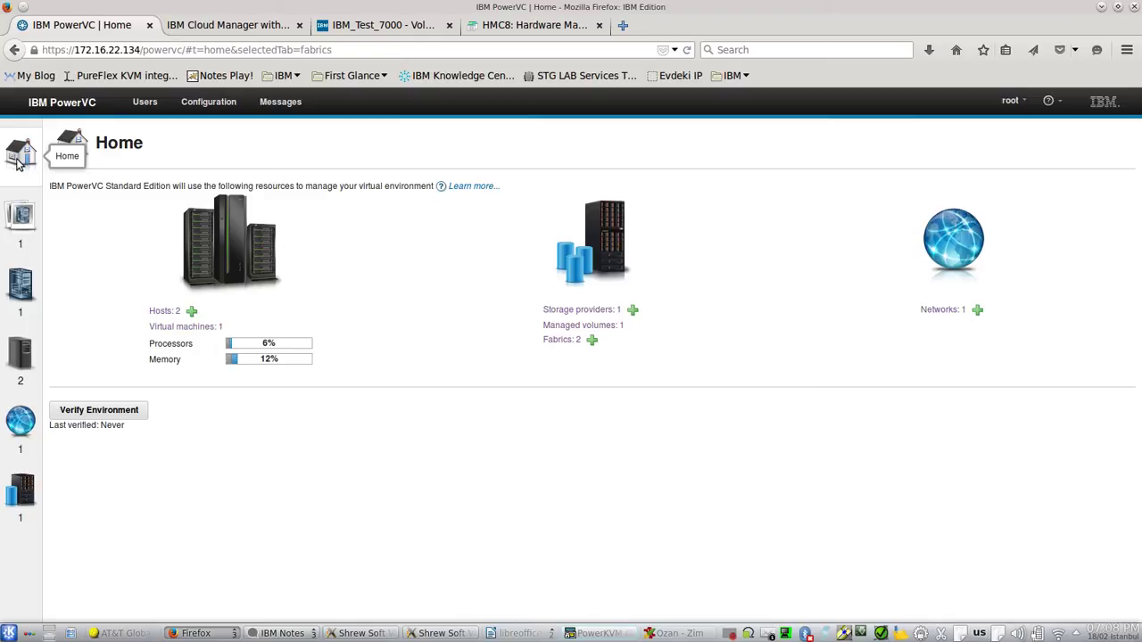
- Go from Configuration to the Storage Connectivity Groups page listing the default 'Any host, all VIOS' group
left_click(224, 112)
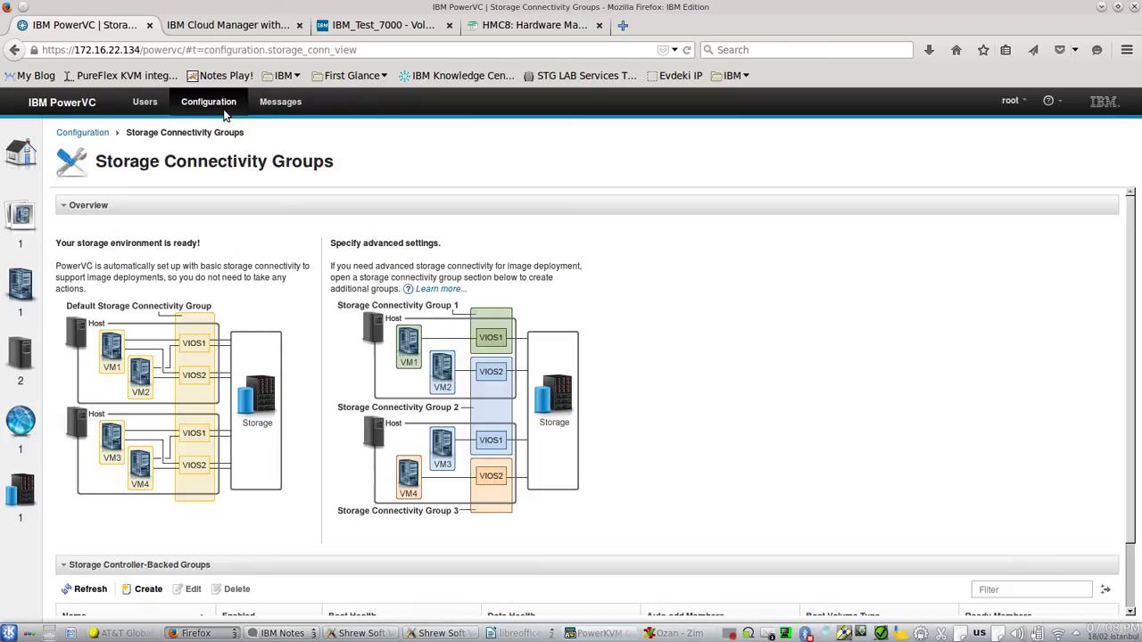
left_click(82, 132)
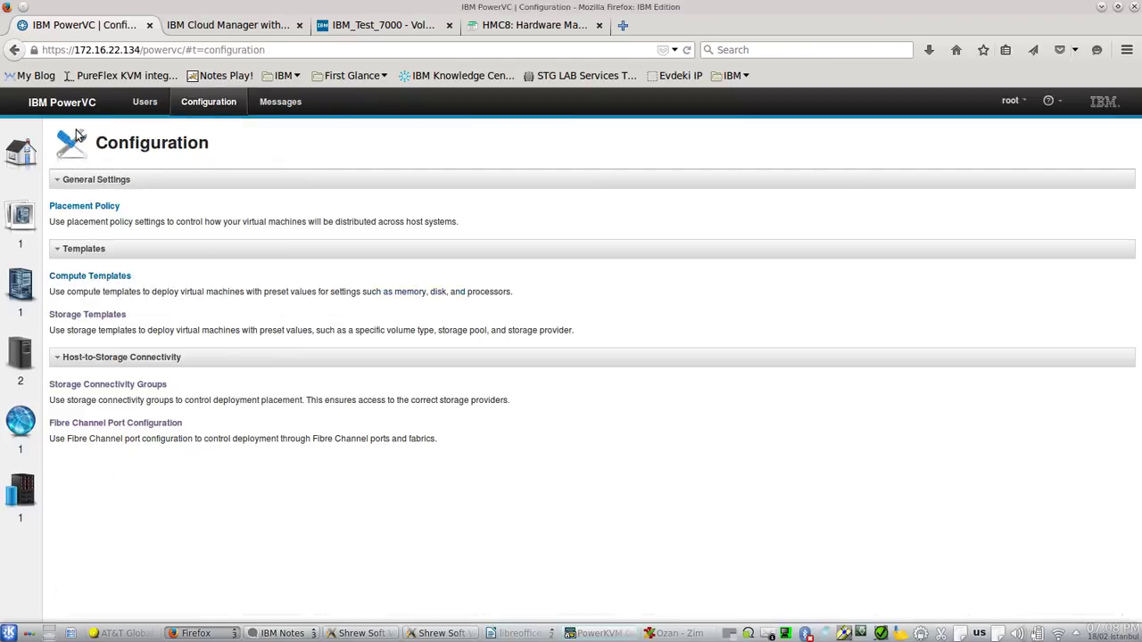
left_click(114, 389)
scroll(114, 393, "down", 1)
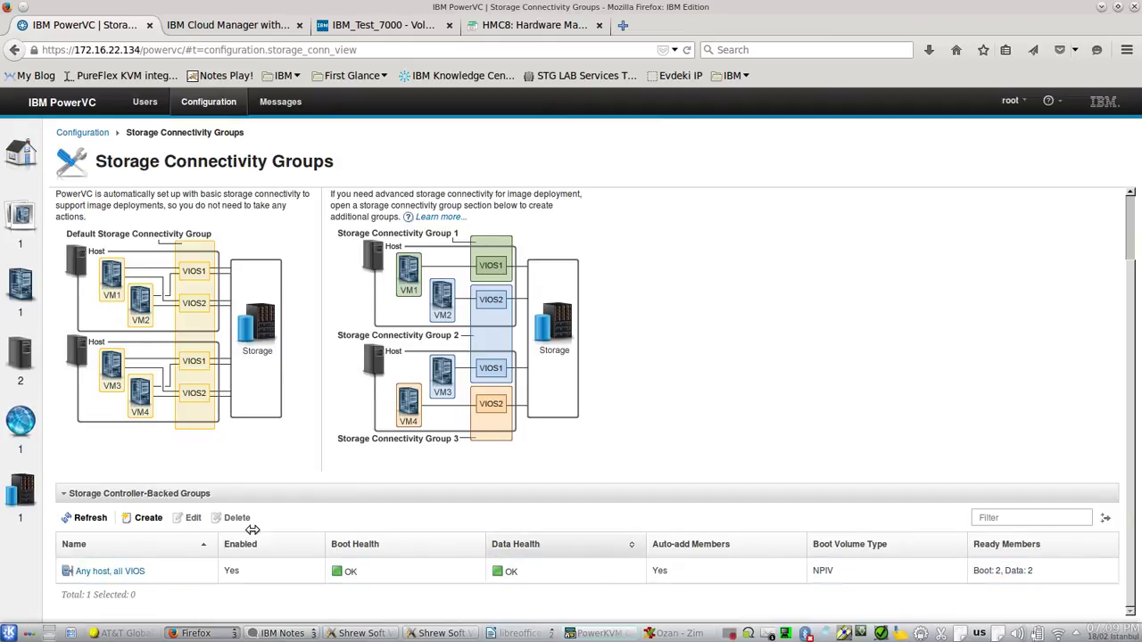
- Start a new group named vscsi_testing with vSCSI boot and data volume types
left_click(149, 519)
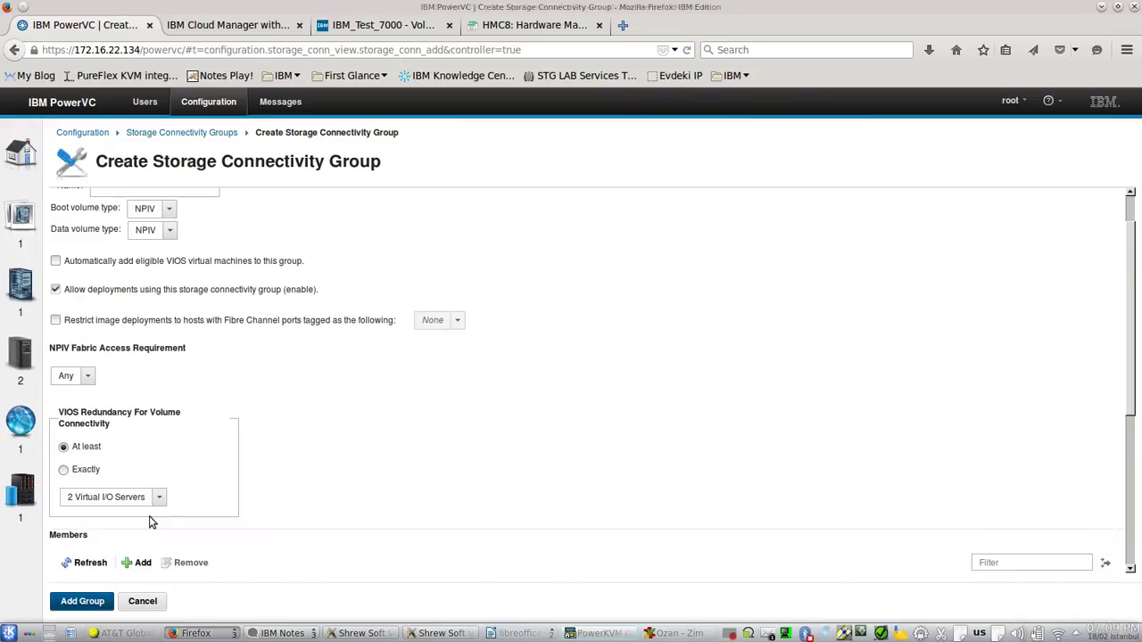
left_click(125, 236)
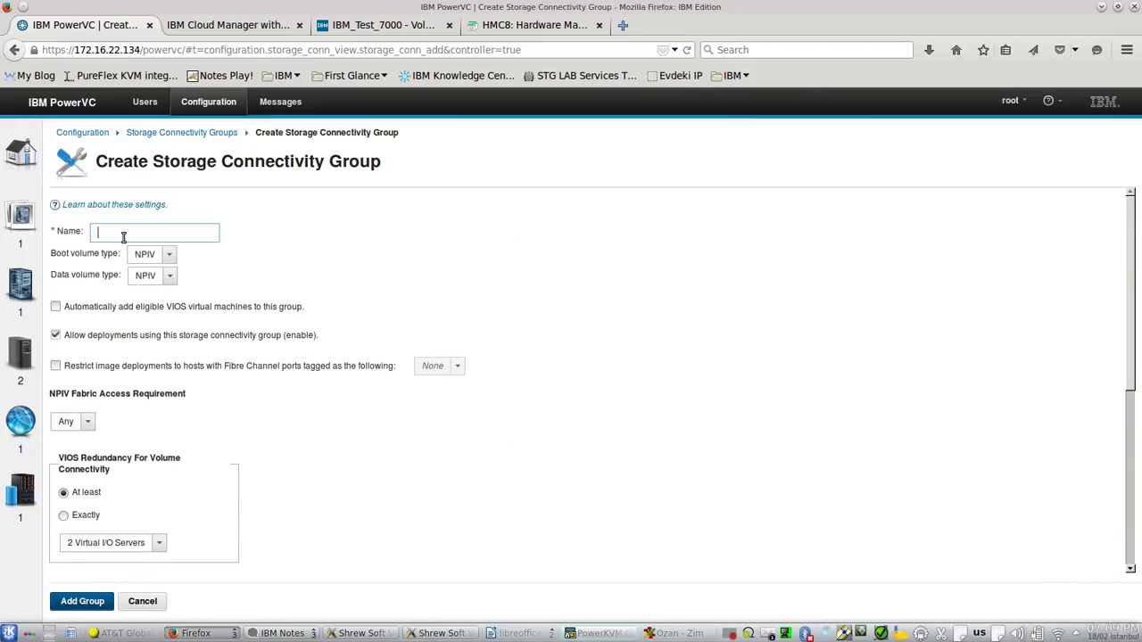
type("vscsi_tes")
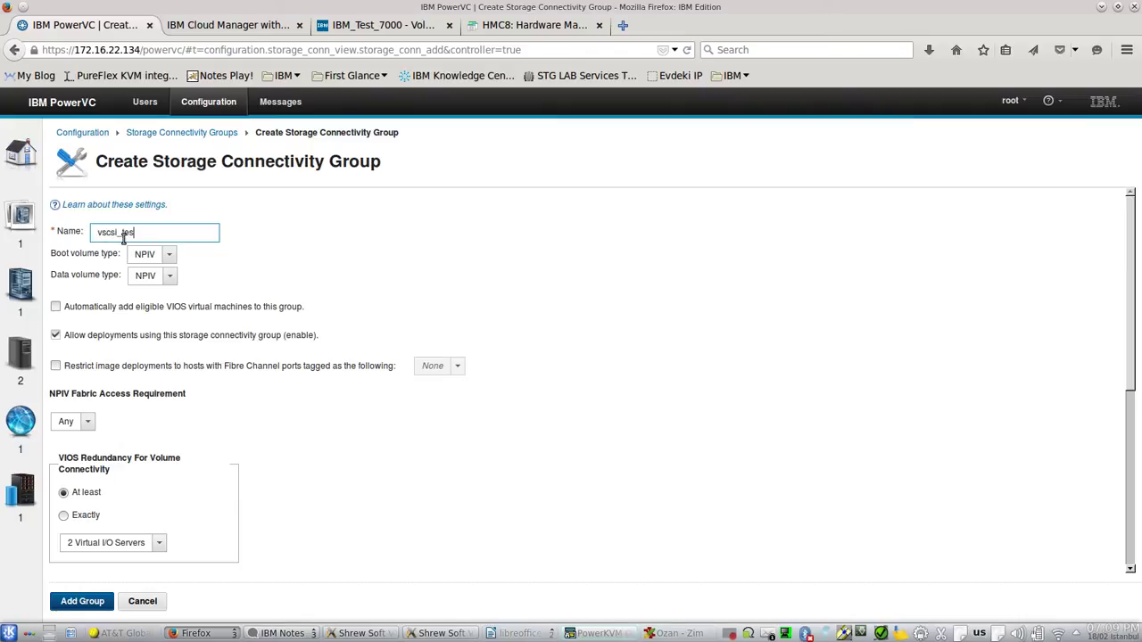
type("ting")
left_click(168, 256)
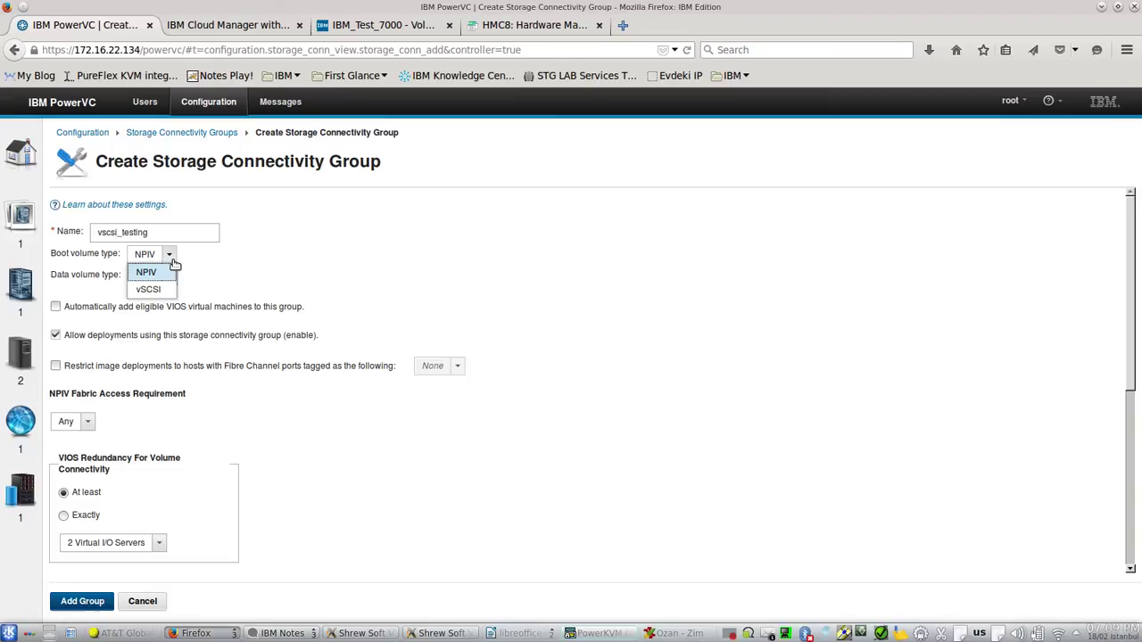
left_click(152, 290)
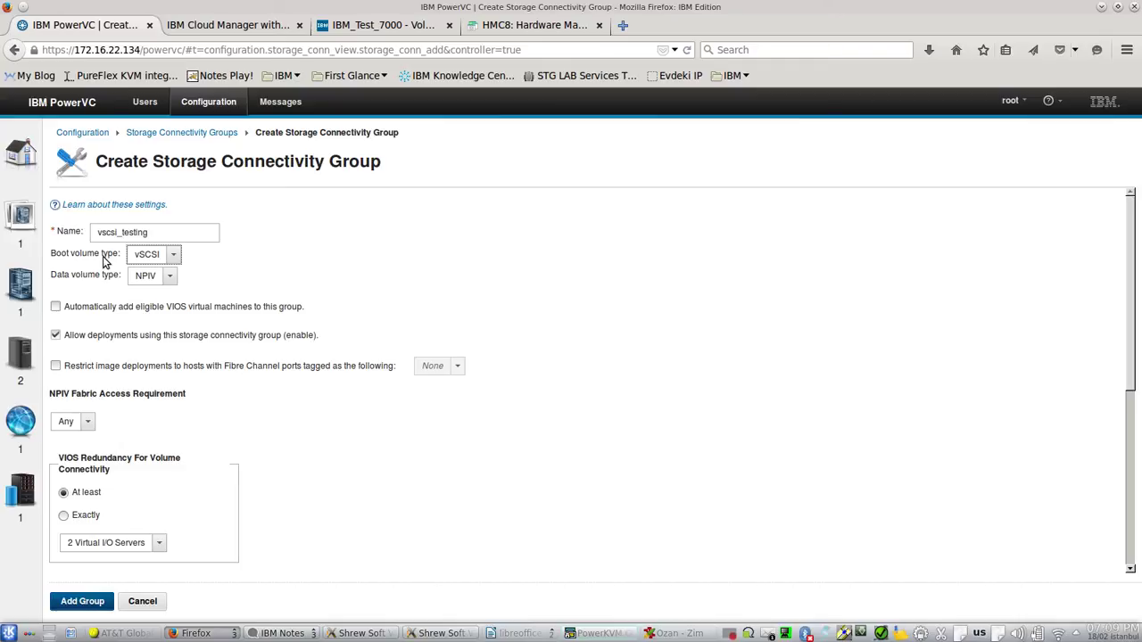
left_click(168, 276)
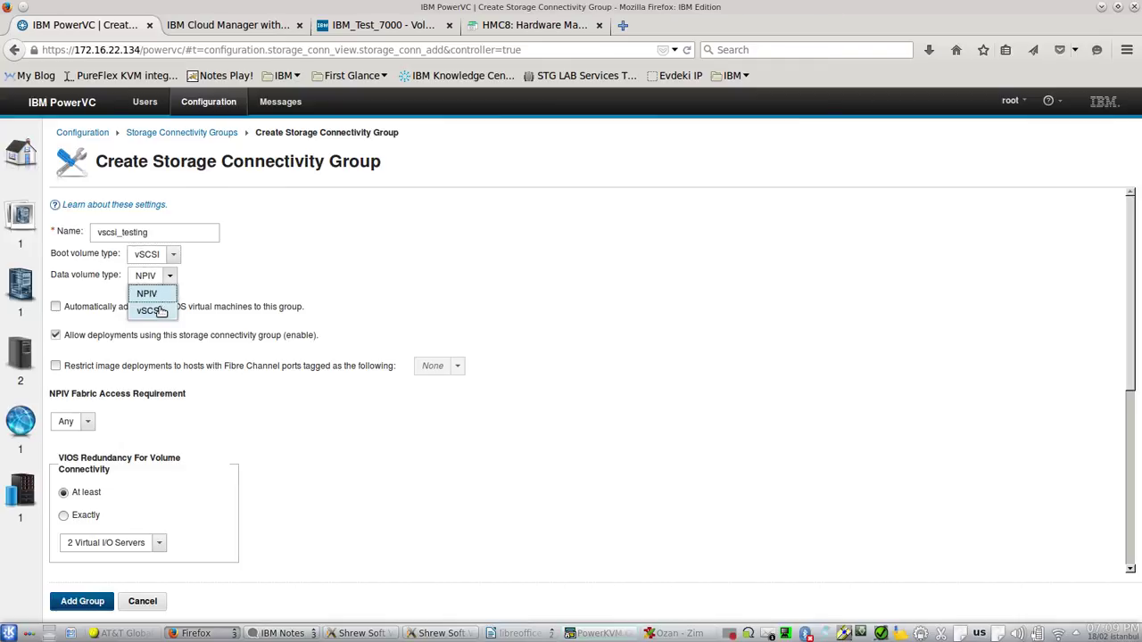
left_click(161, 311)
- Change the name to full_vscsi_testing and require at least 1 Virtual I/O Server
left_click(98, 232)
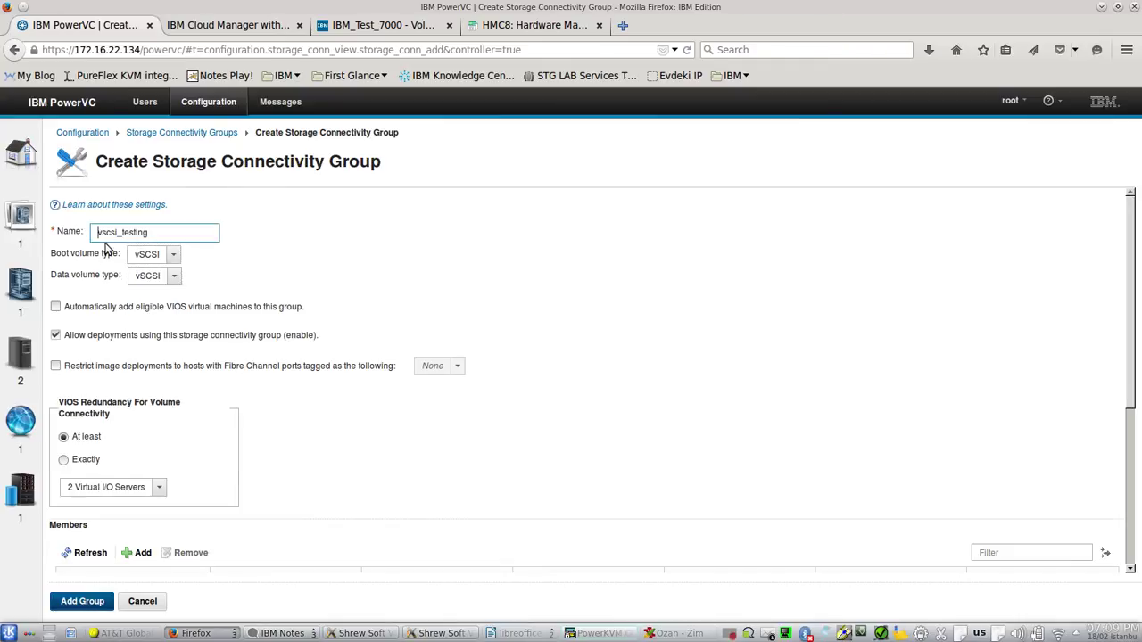
type("full_")
left_click(84, 492)
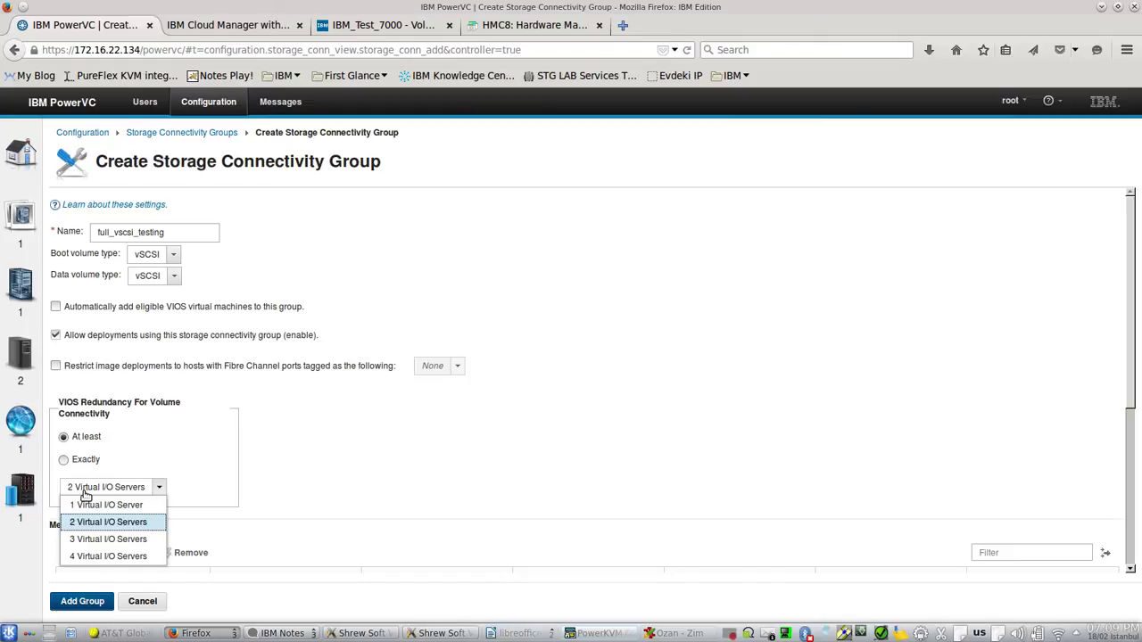
left_click(93, 505)
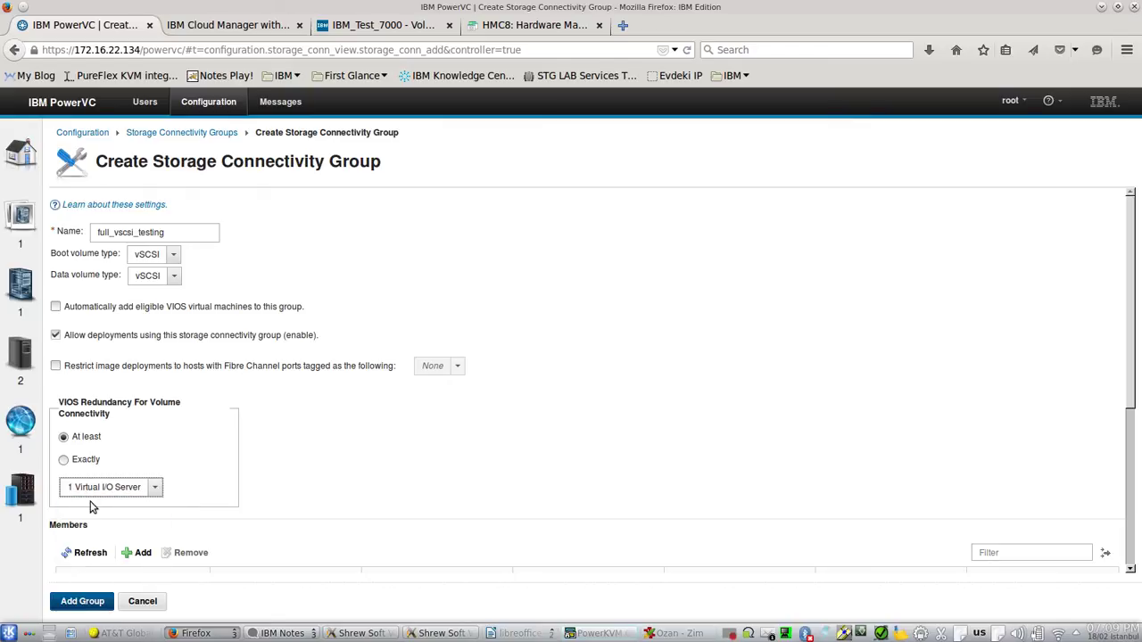
scroll(482, 507, "down", 3)
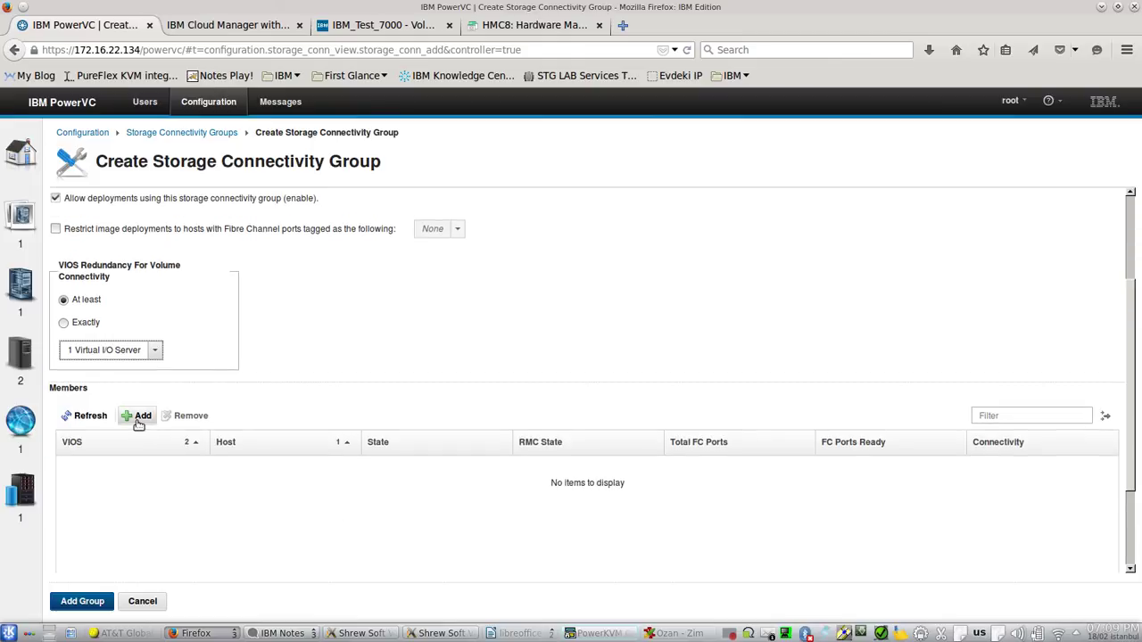
- Add vios1 and VIO as members of the group
left_click(138, 417)
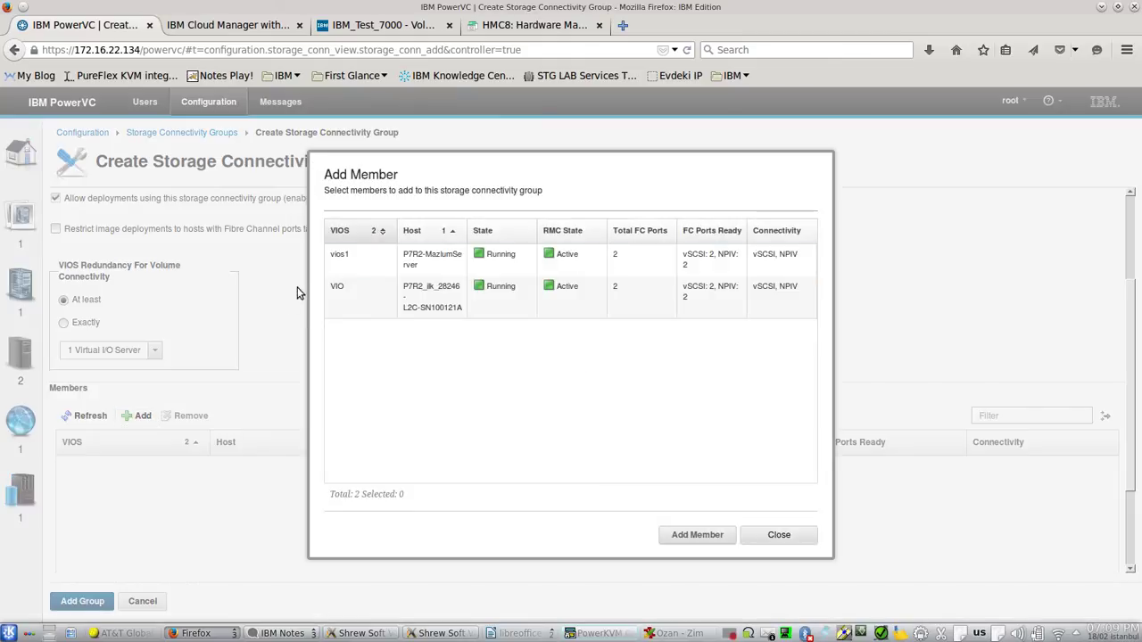
left_click(351, 258)
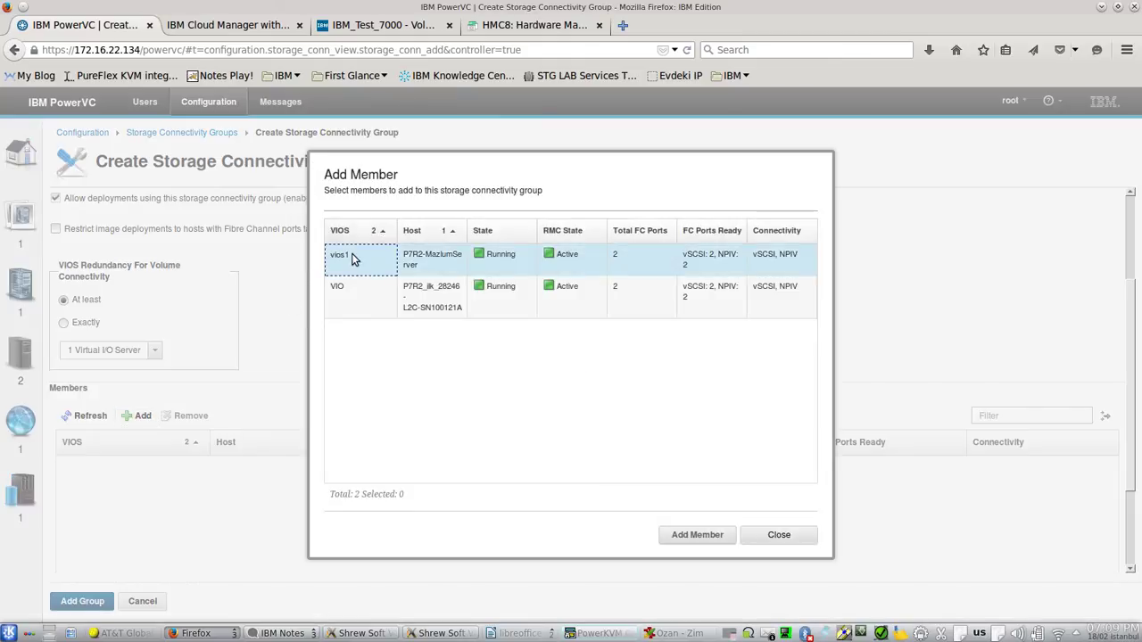
left_click(355, 301, "ctrl")
left_click_drag(467, 230, 555, 230)
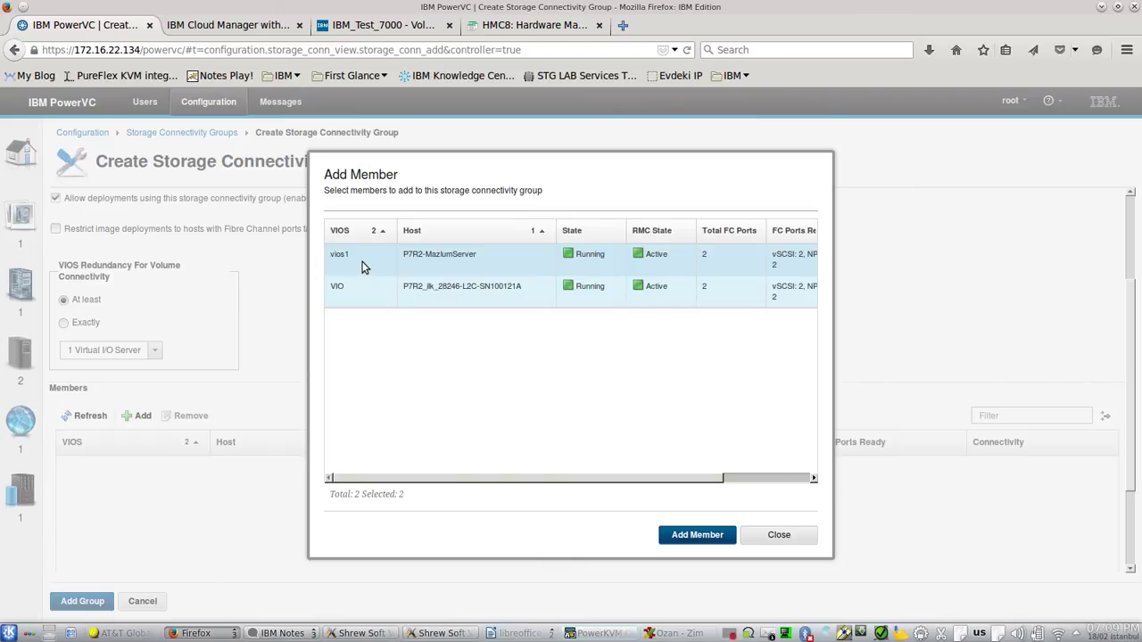
left_click(696, 535)
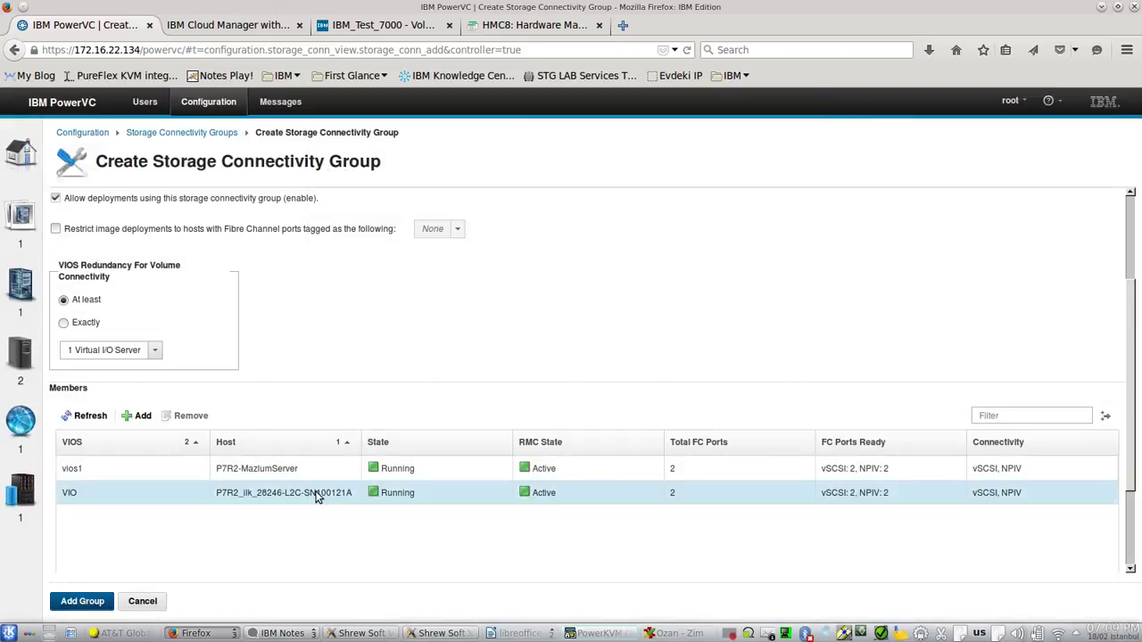
- Submit the full_vscsi_testing storage connectivity group
scroll(89, 464, "up", 3)
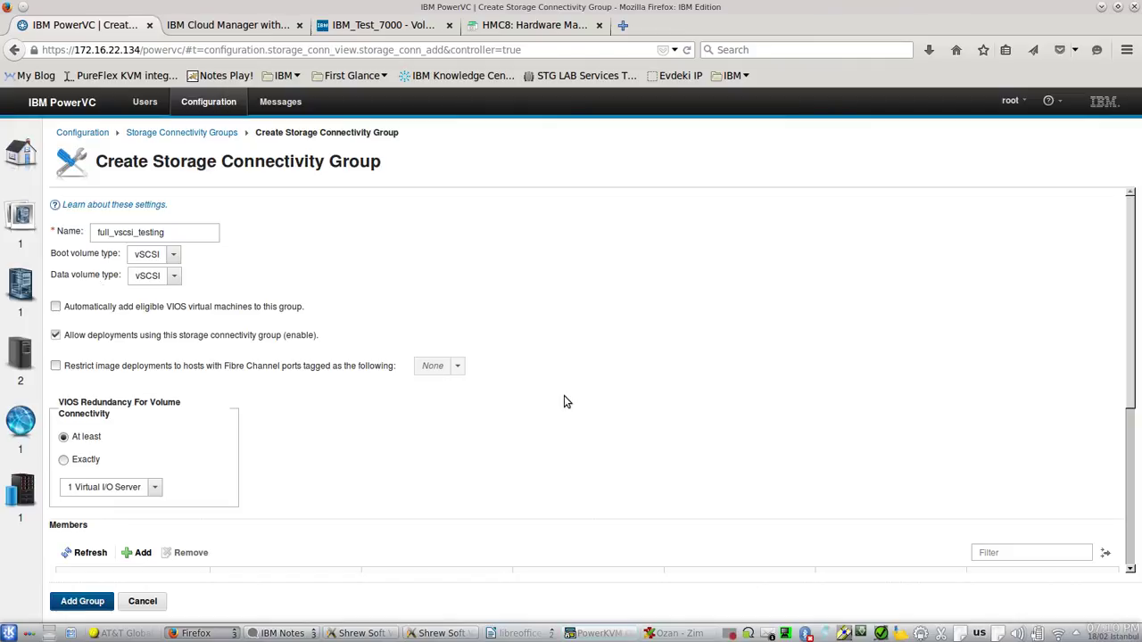
scroll(559, 419, "down", 2)
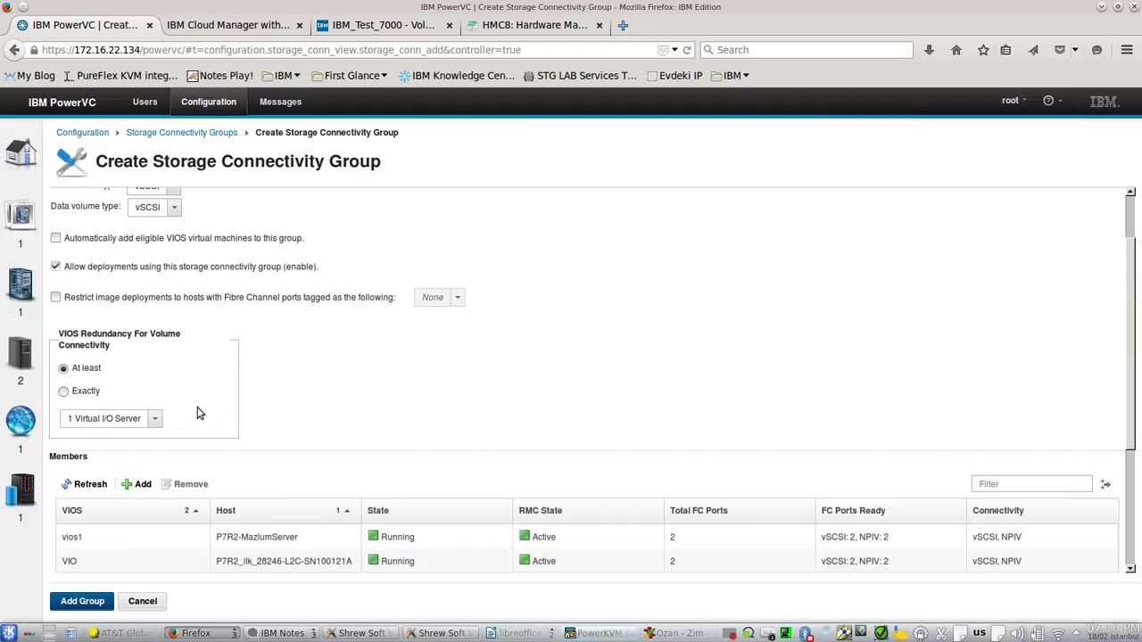
scroll(205, 464, "down", 1)
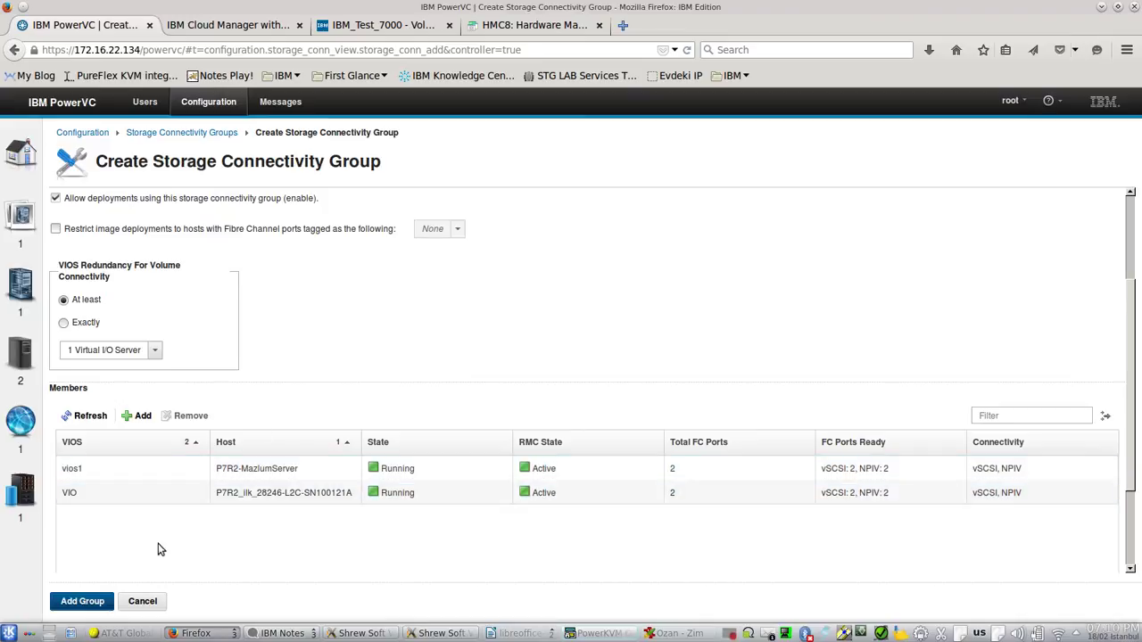
left_click(80, 604)
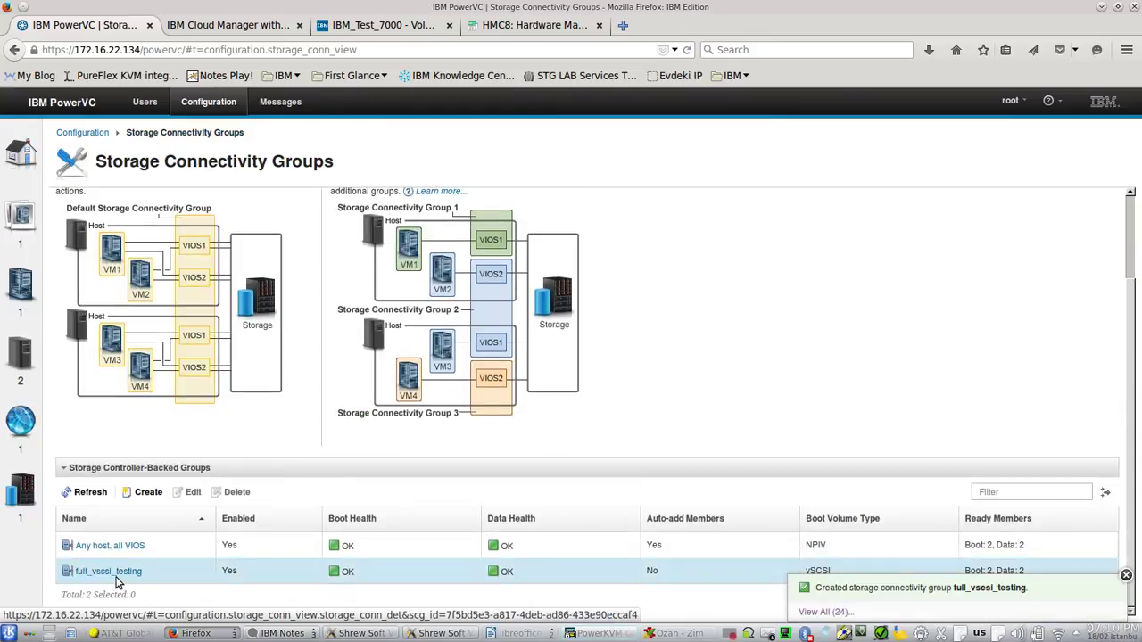
- Dismiss the group-created notification and go to the Virtual Machines page
left_click(1126, 576)
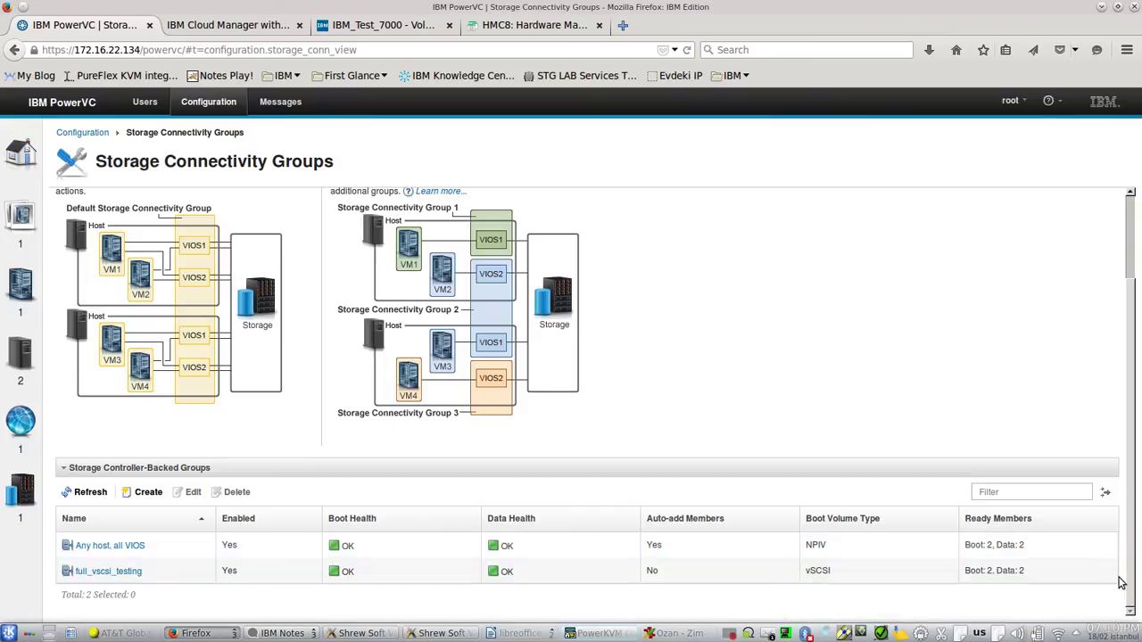
left_click(25, 316)
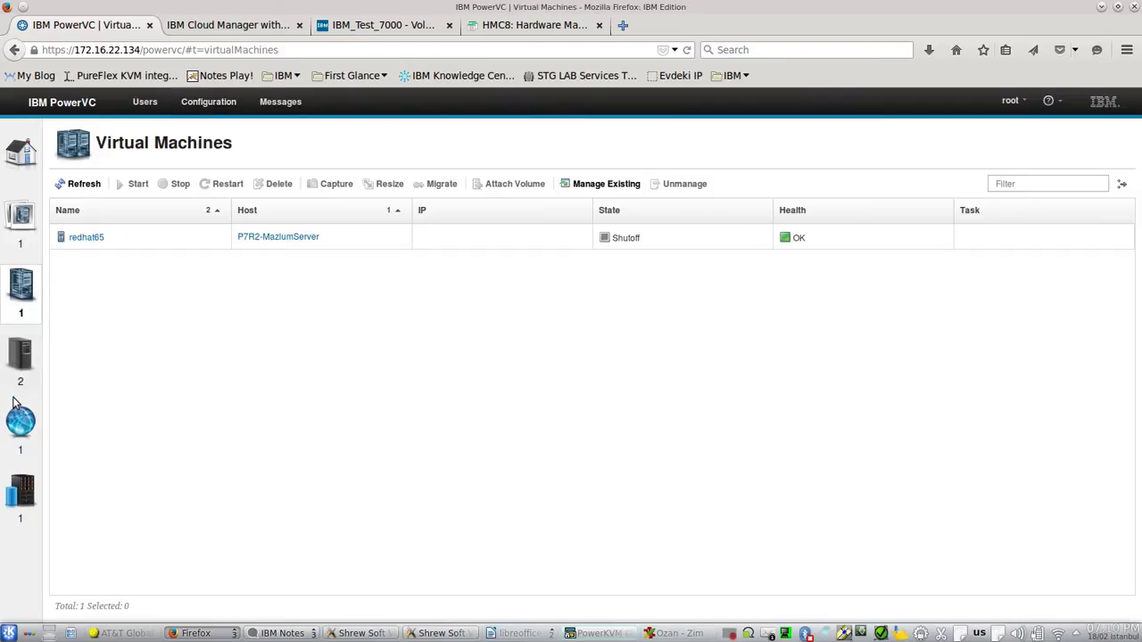
- Begin deploying image_redhat_cap from the Images list with the 3 - Medium compute template
left_click(26, 225)
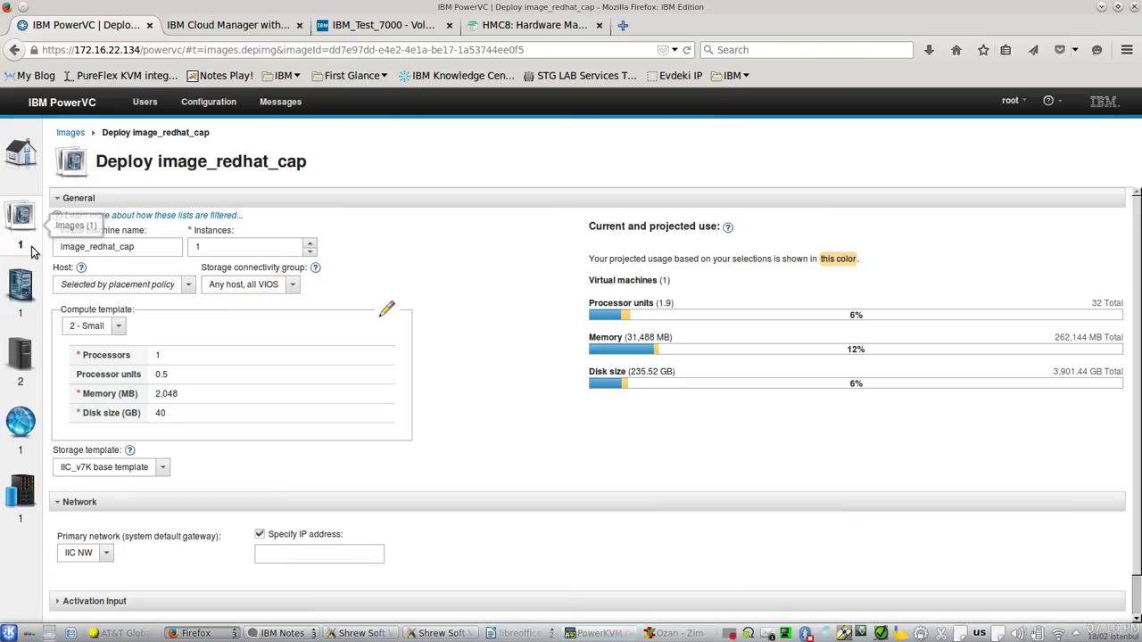
left_click(75, 133)
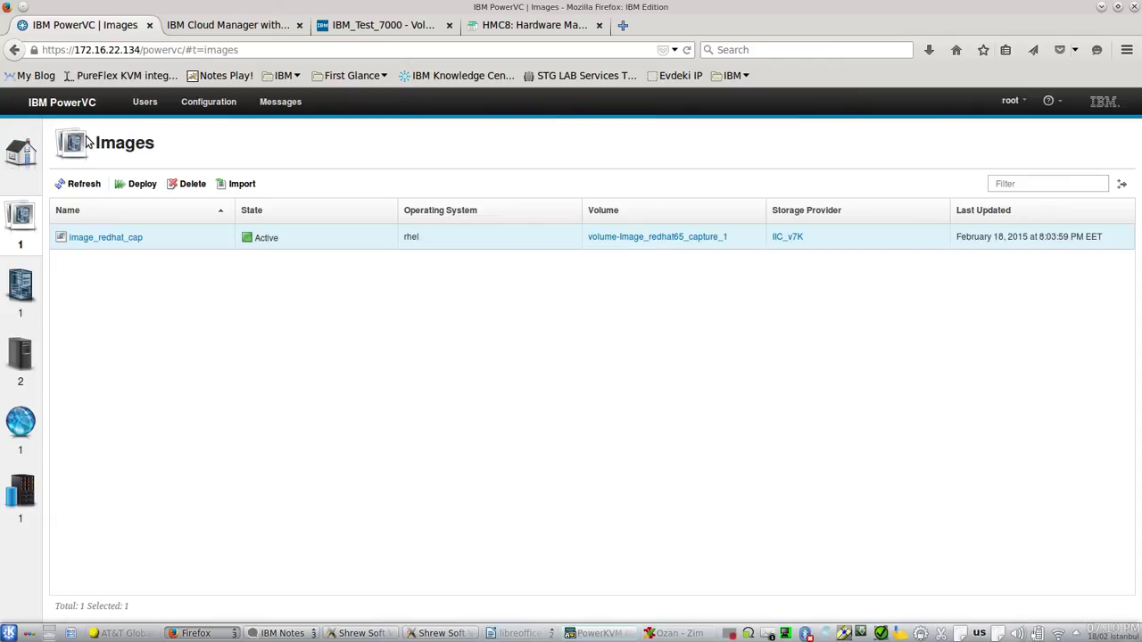
left_click(136, 187)
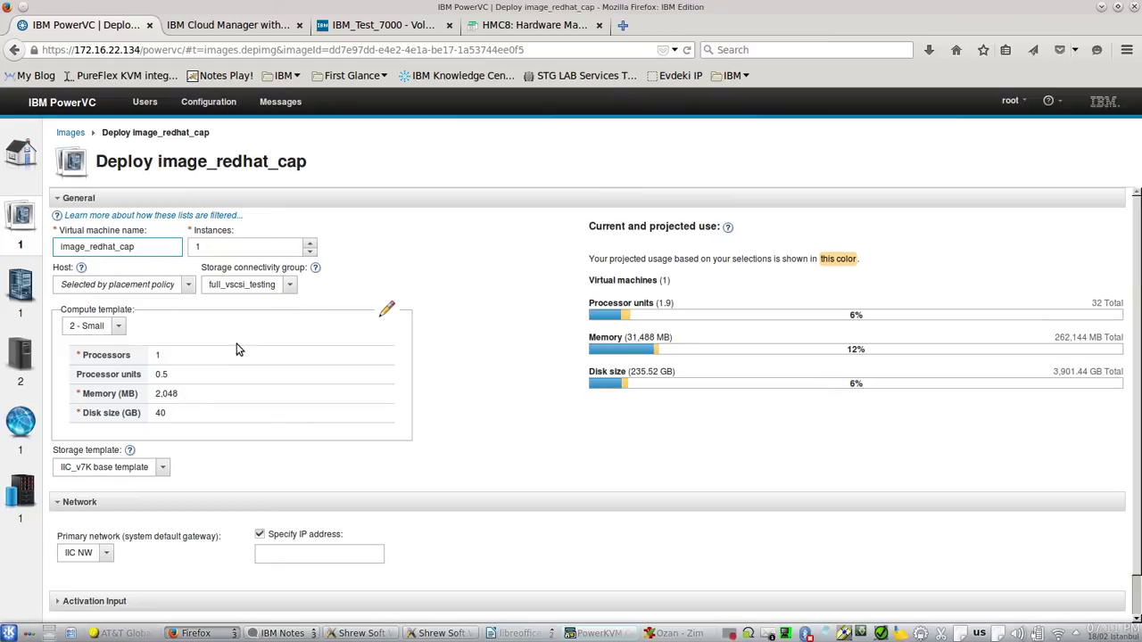
left_click(116, 326)
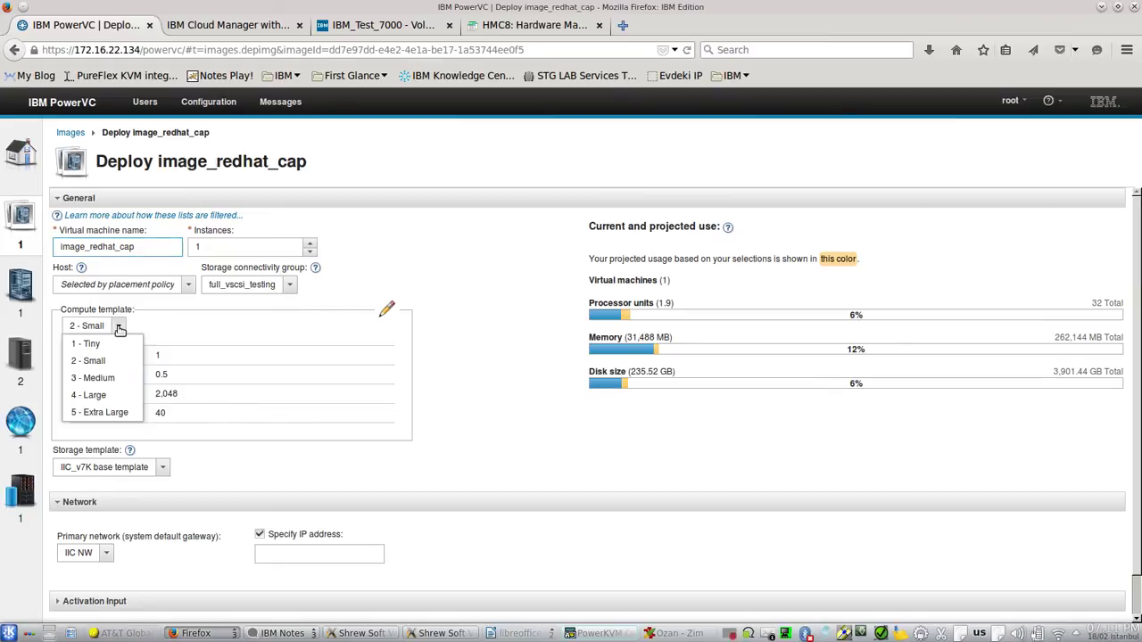
left_click(102, 380)
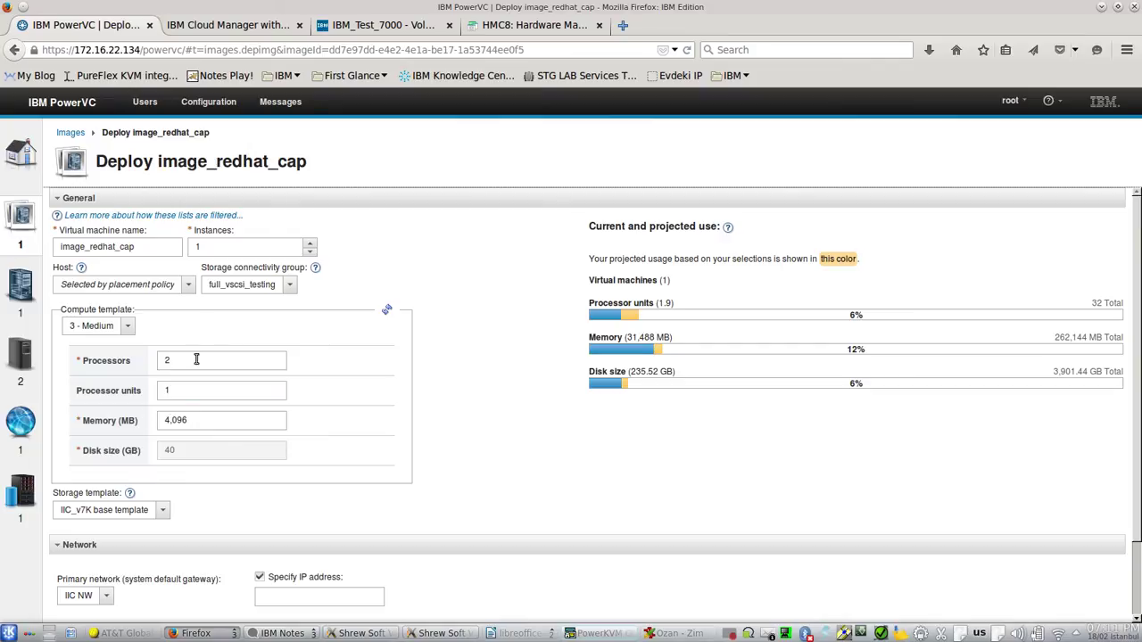
- Target host P7R2-MazlumServer and storage connectivity group full_vscsi_testing for the deployment
left_click(189, 285)
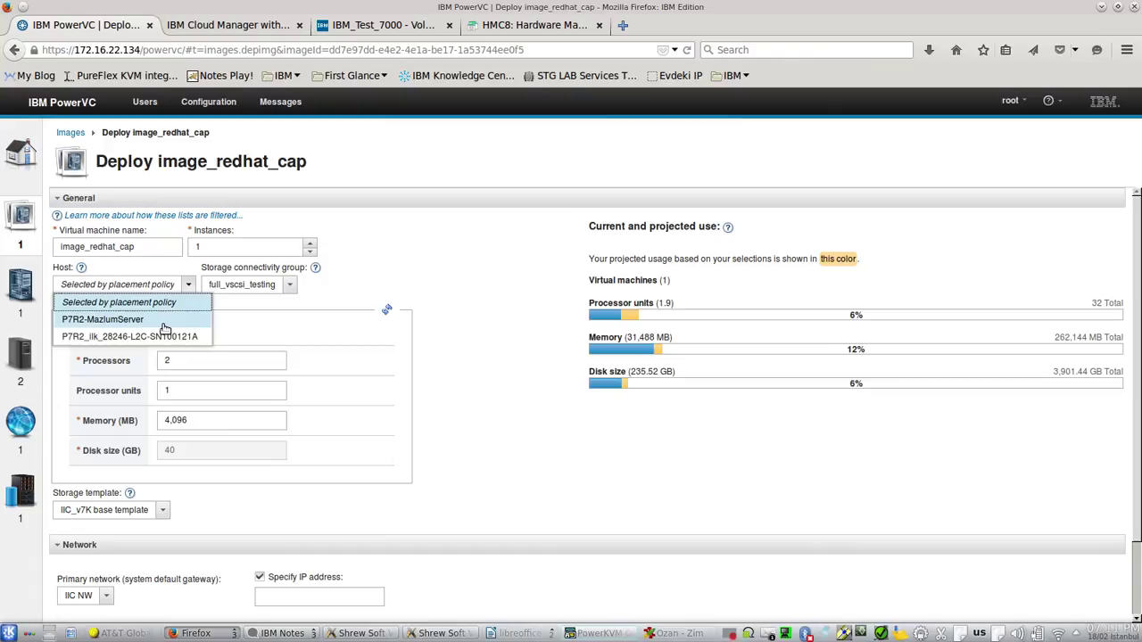
left_click(164, 323)
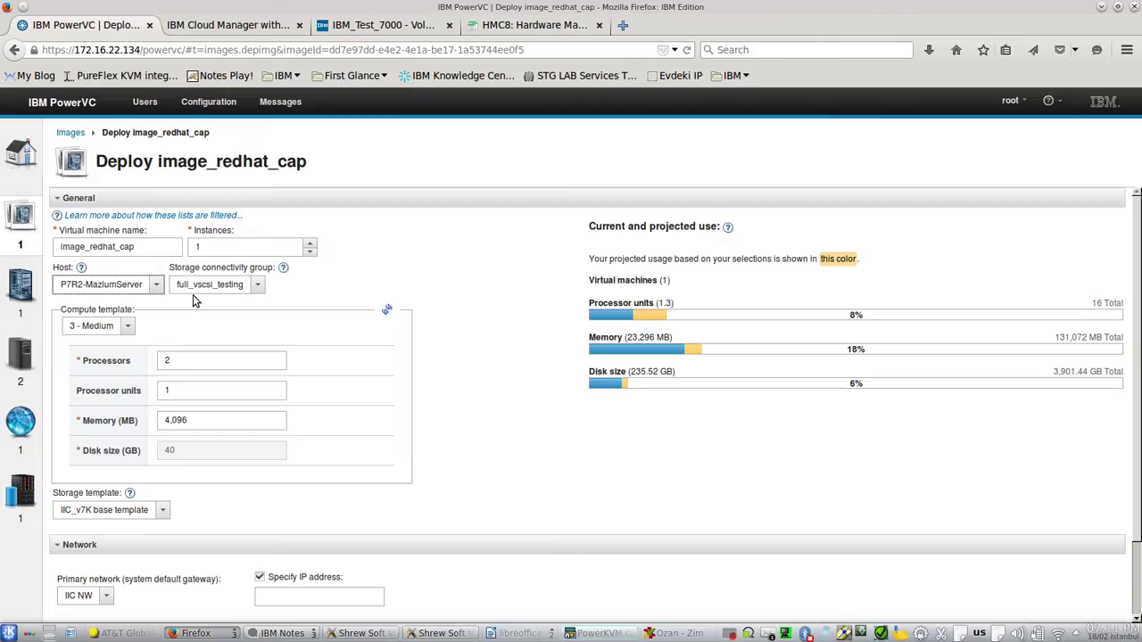
left_click(258, 286)
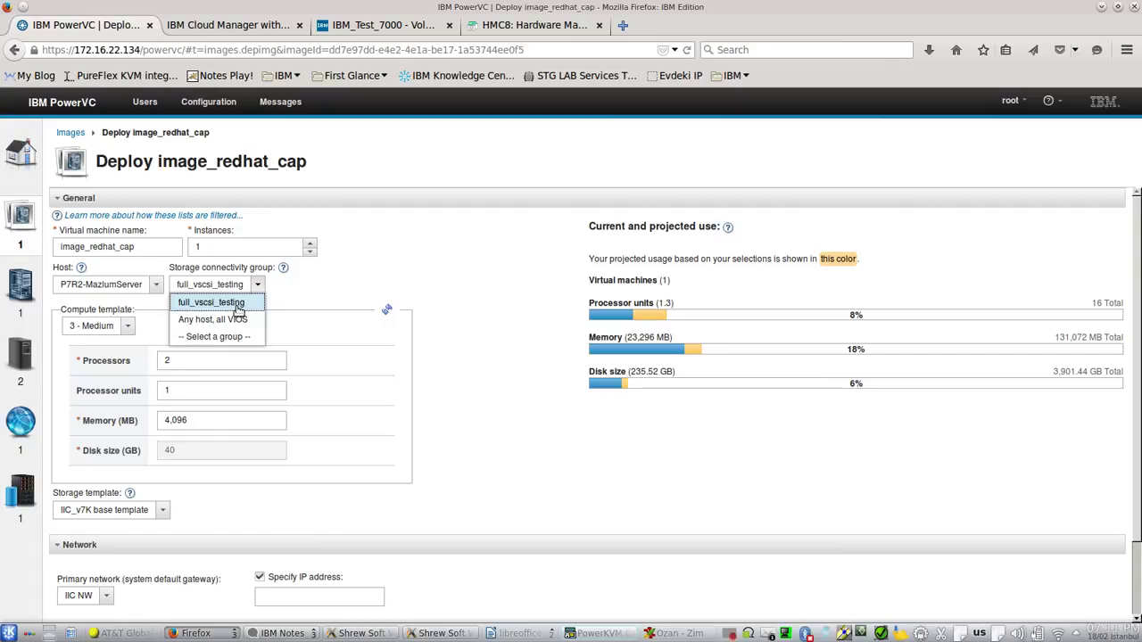
left_click(236, 304)
scroll(268, 419, "down", 2)
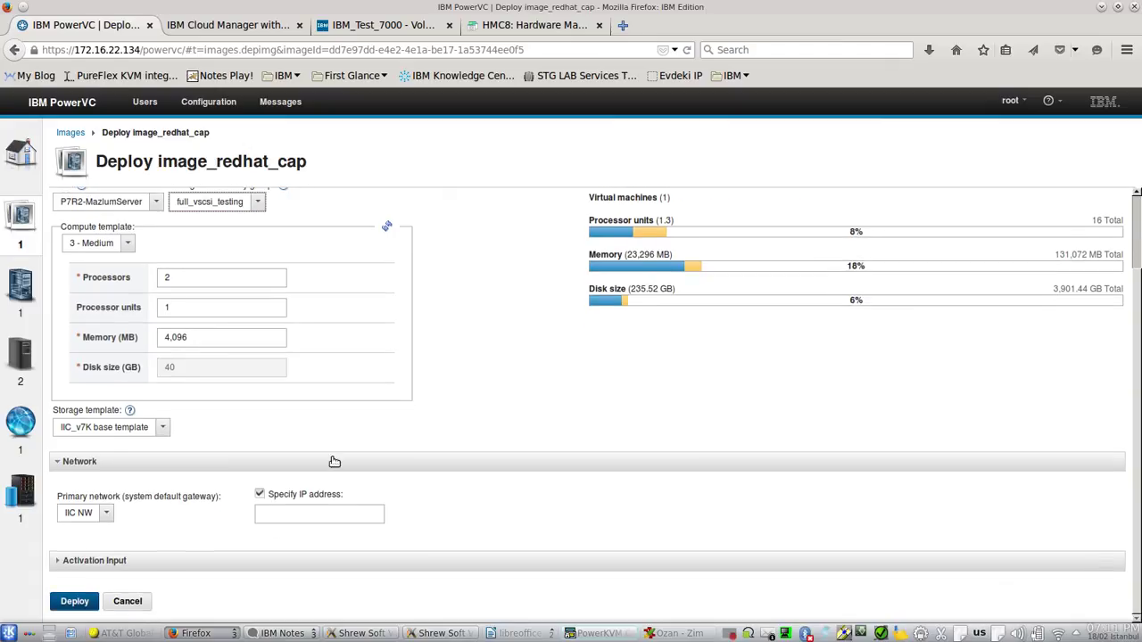
- Assign IP 172.16.22.62 on the IIC NW primary network and deploy the VM
left_click(292, 516)
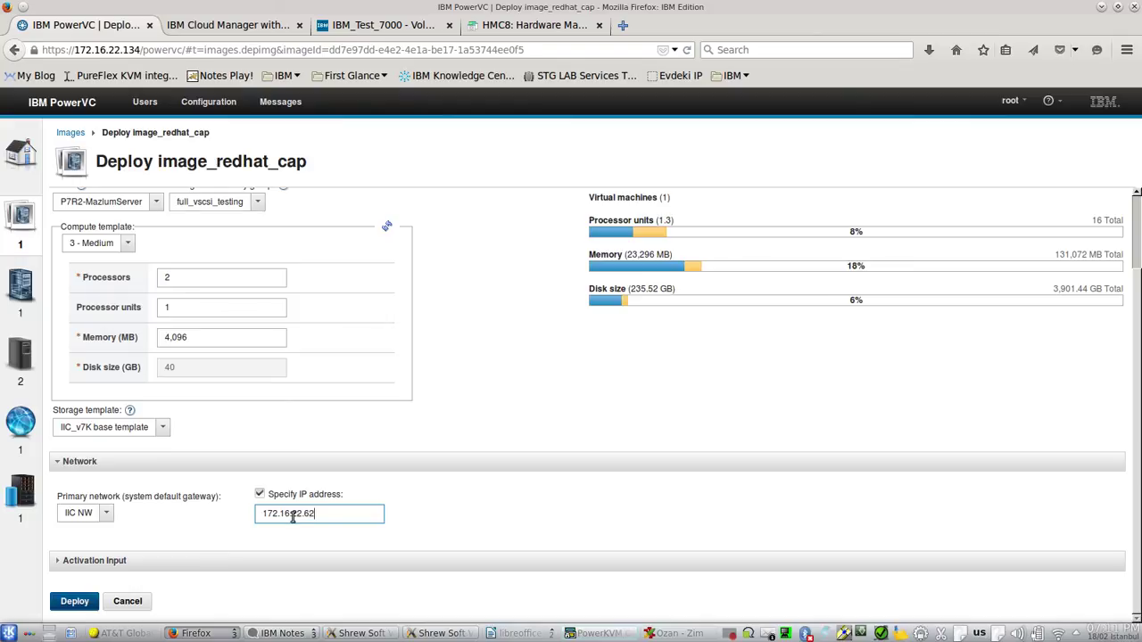
left_click(106, 514)
left_click(106, 514)
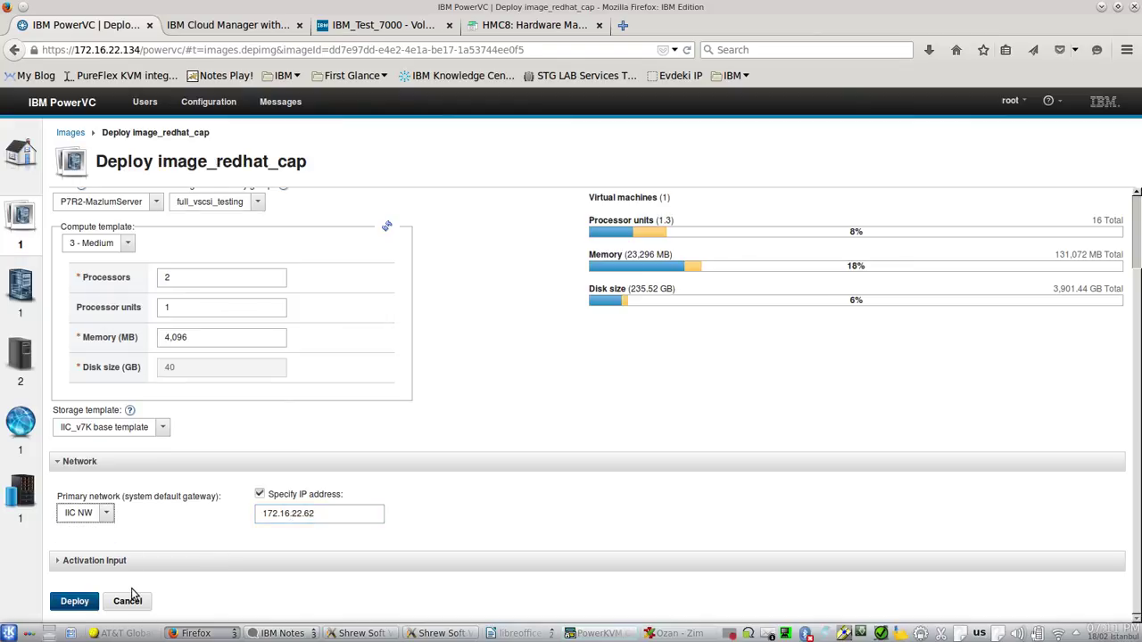
left_click(76, 604)
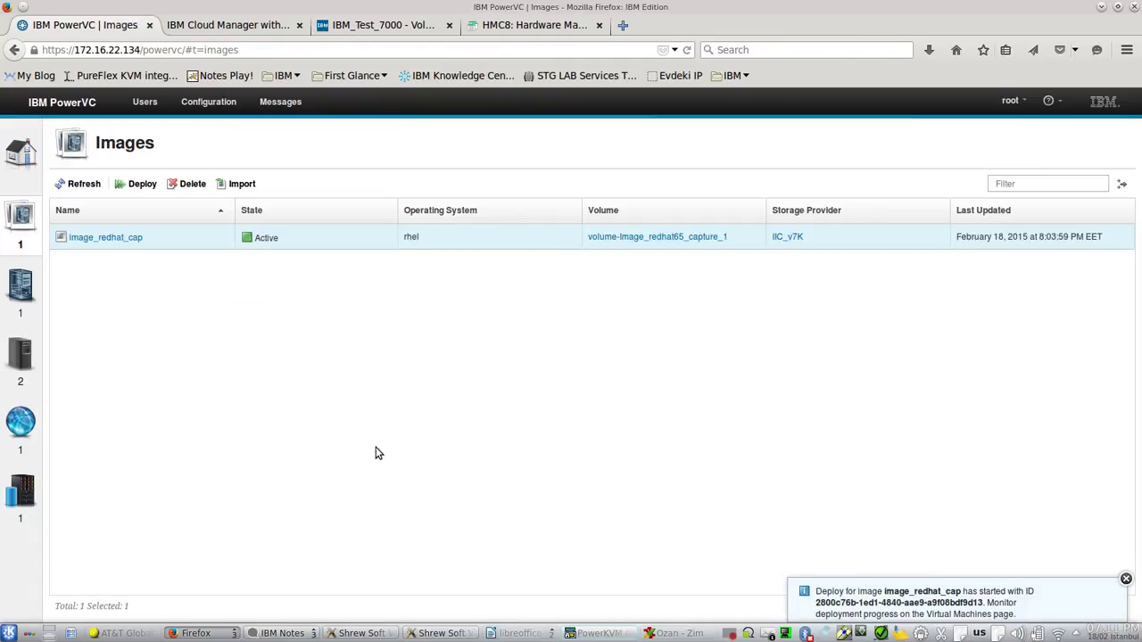
- Show the Virtual Machines list to watch image_redhat_cap building
left_click(34, 298)
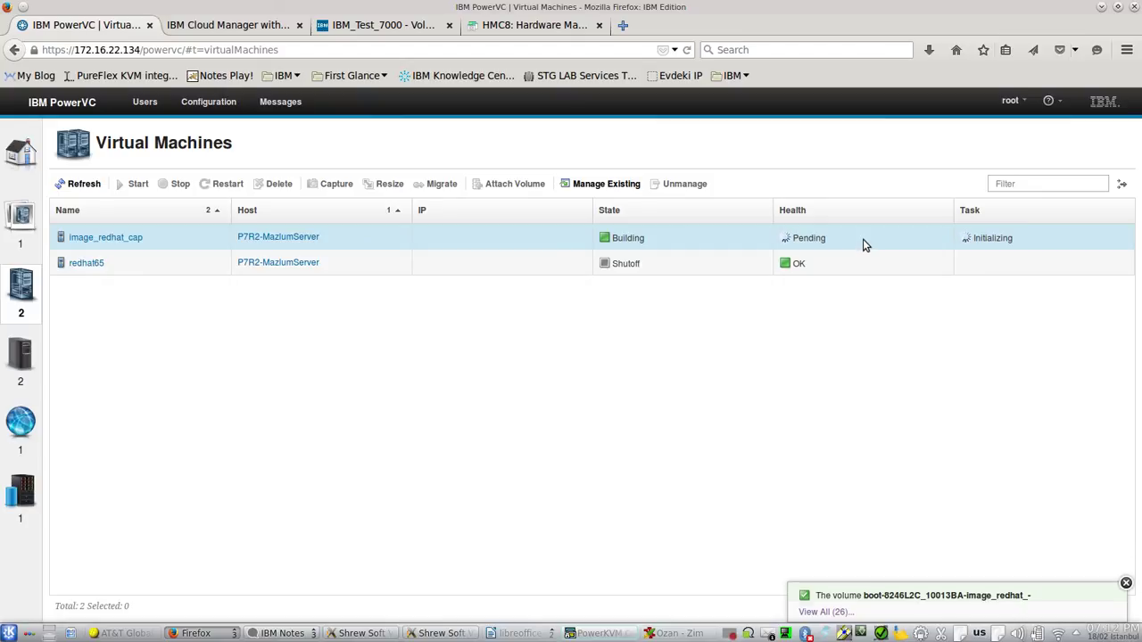
- In the HMC, select the image_redhat partition on P7R2-MazlumServer and expand its Configuration tasks
mouse_move(201, 636)
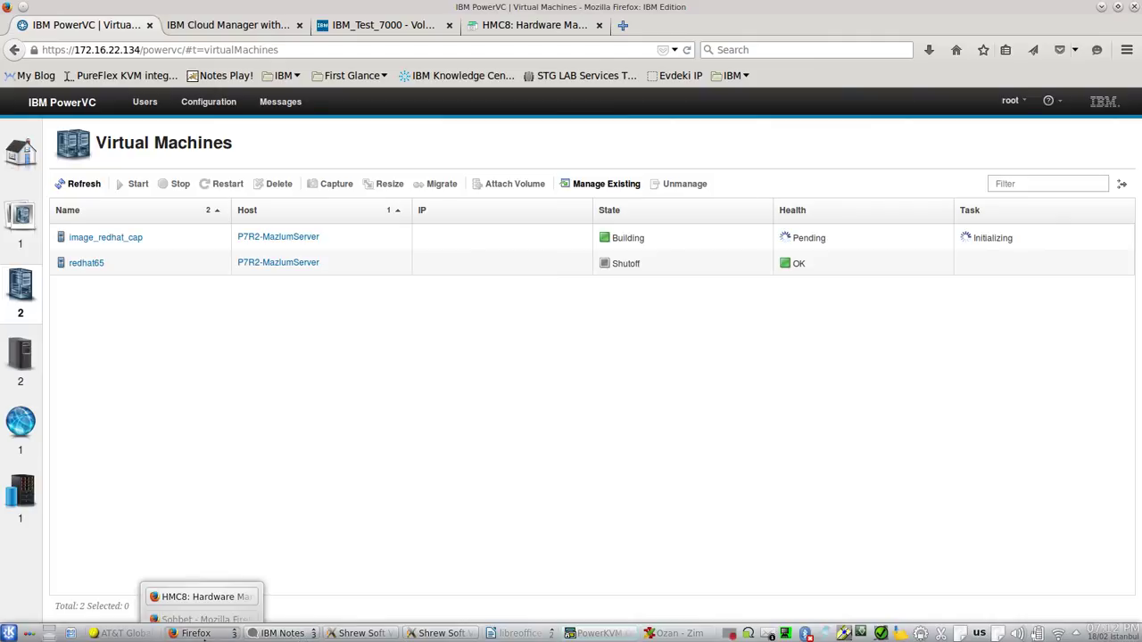
left_click(234, 565)
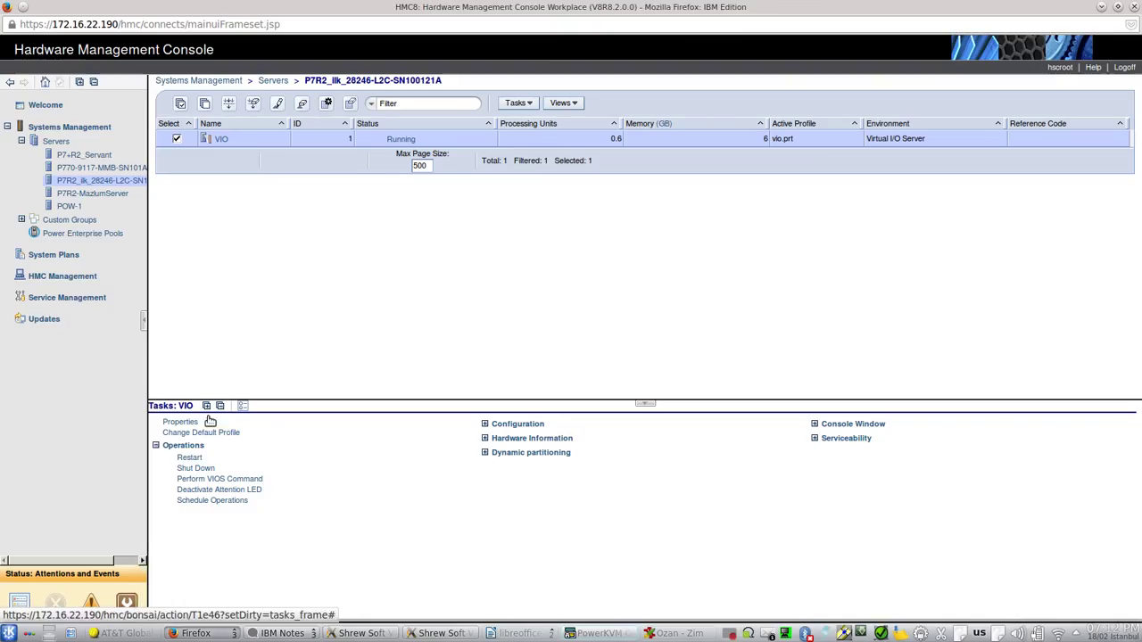
left_click(93, 195)
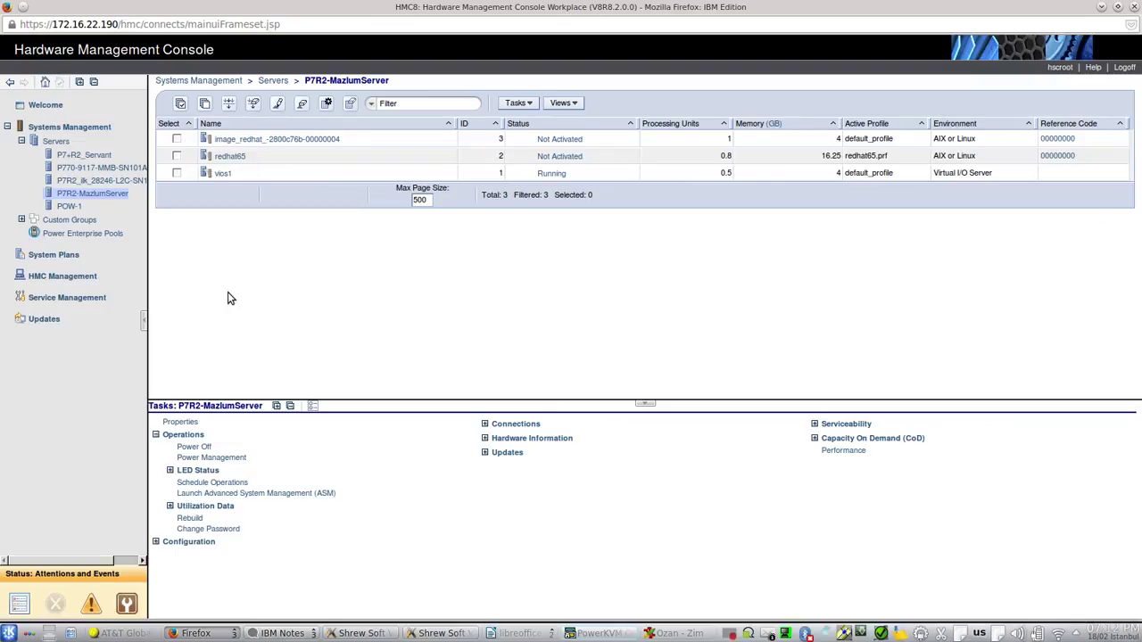
left_click(178, 139)
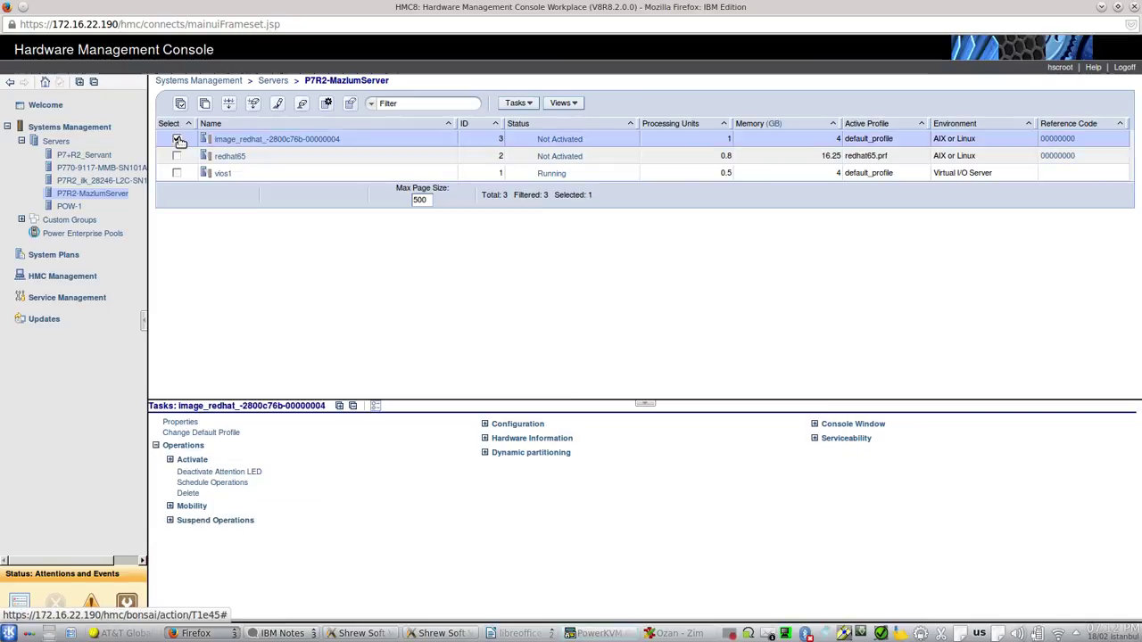
left_click(487, 424)
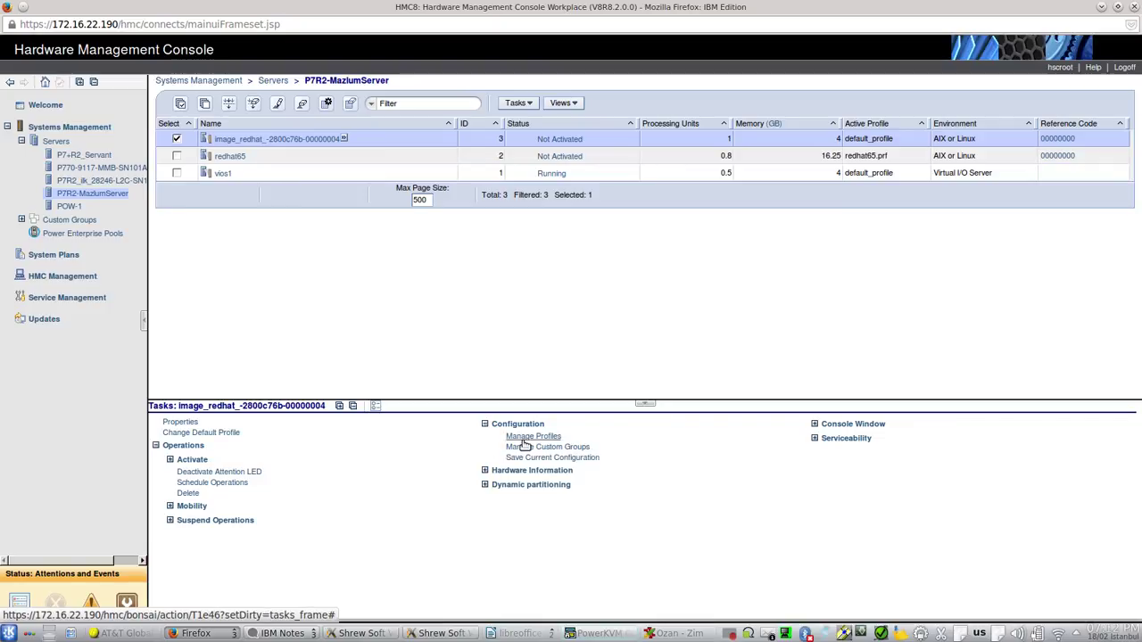
- Confirm default_profile's virtual adapters include a Client SCSI adapter to vios1, then close without changes
left_click(526, 438)
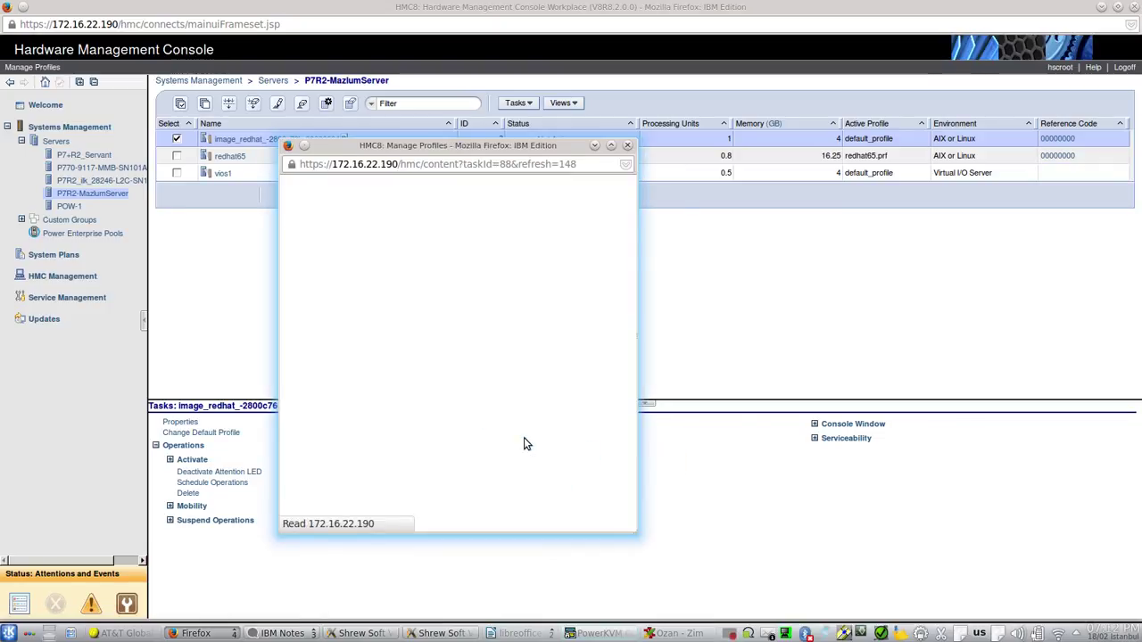
left_click(344, 305)
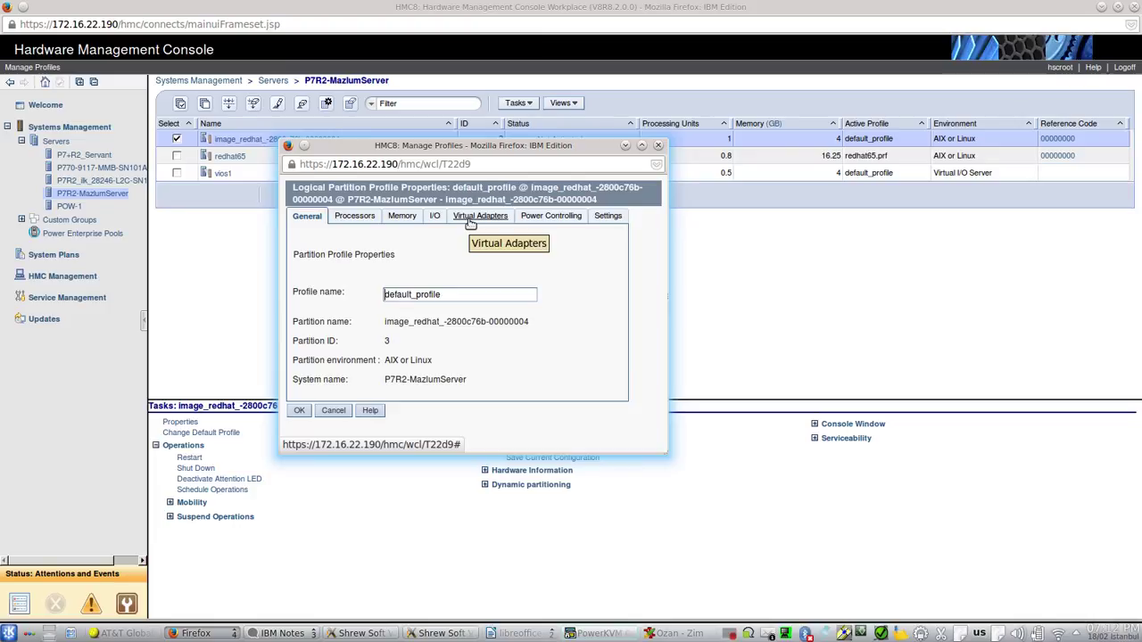
left_click(470, 222)
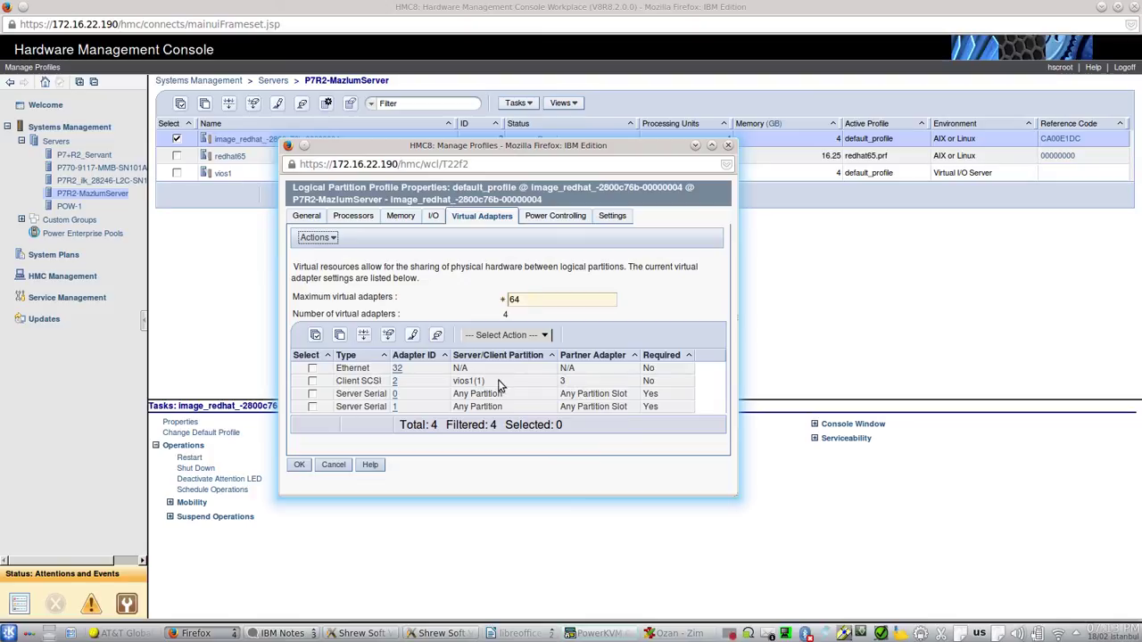
left_click(336, 470)
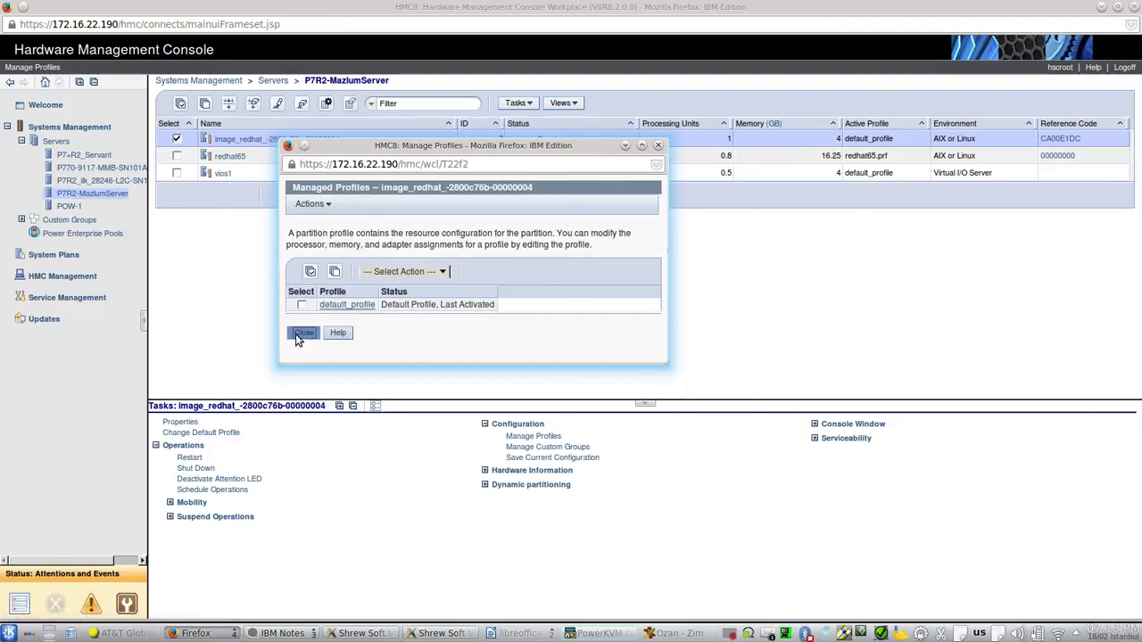
left_click(300, 333)
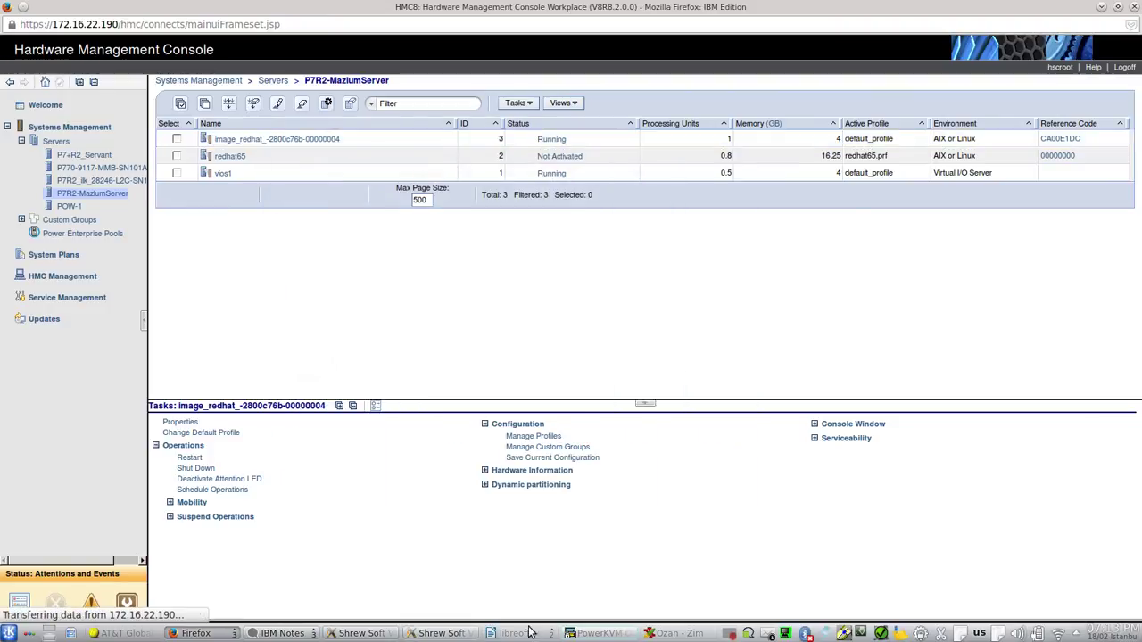